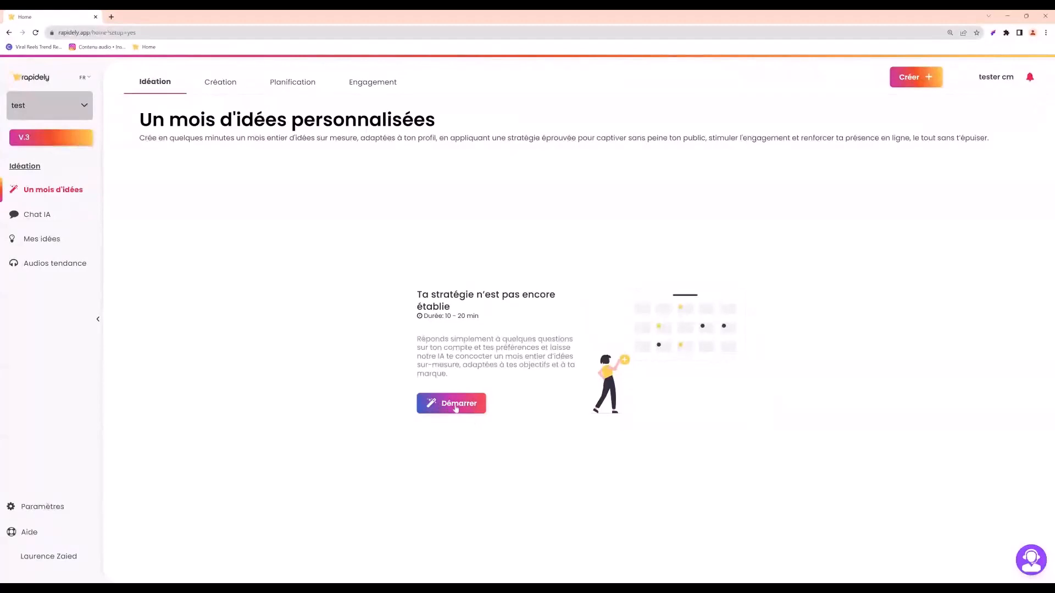
Start the content strategy setup and set the account category to Individu, indépendant / freelance.
left_click(458, 406)
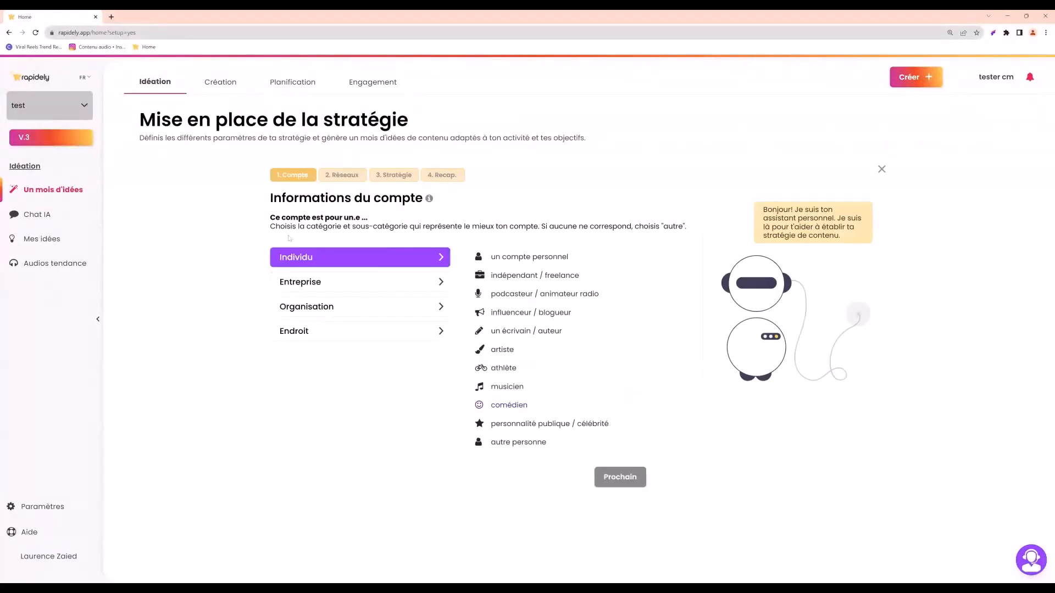
left_click(318, 288)
left_click(321, 310)
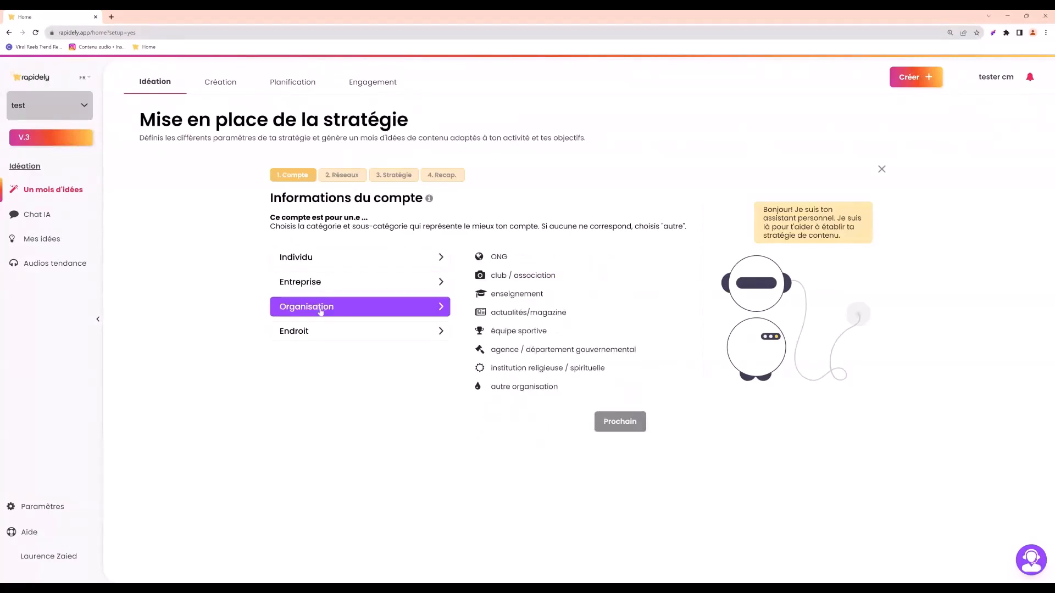
left_click(323, 286)
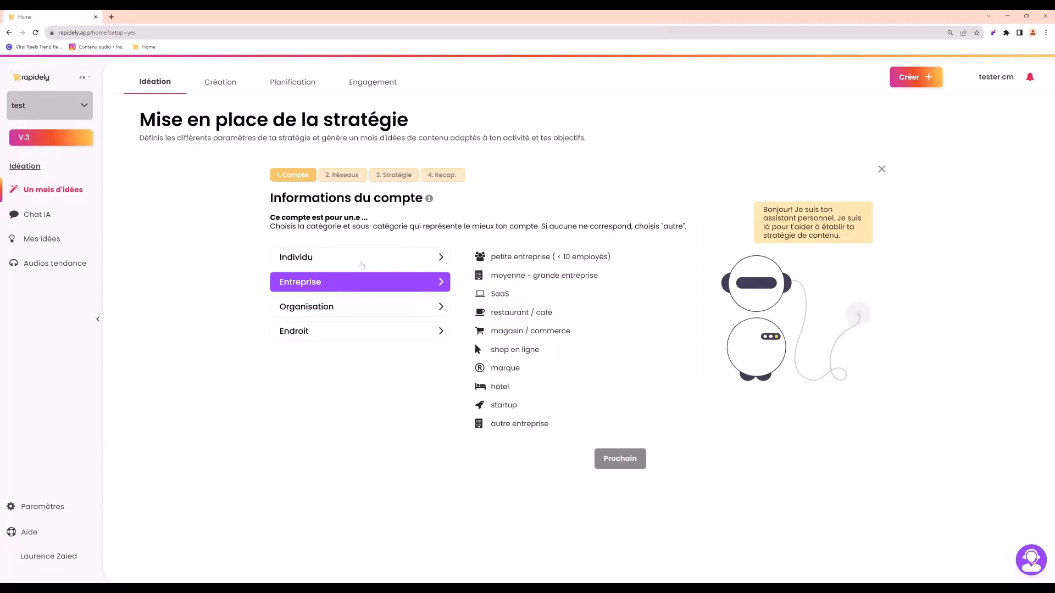
left_click(361, 264)
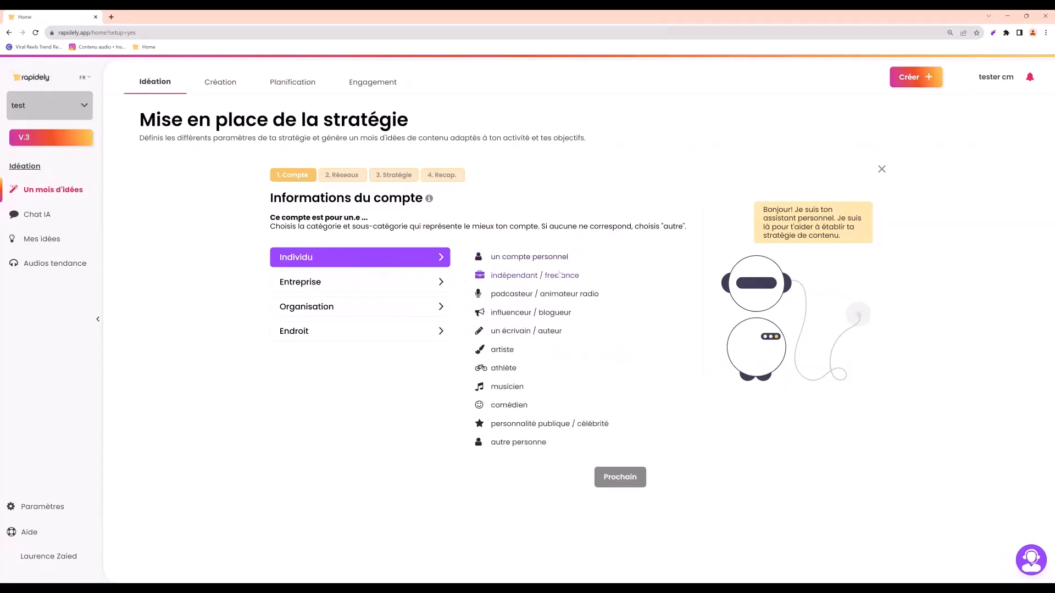
left_click(527, 276)
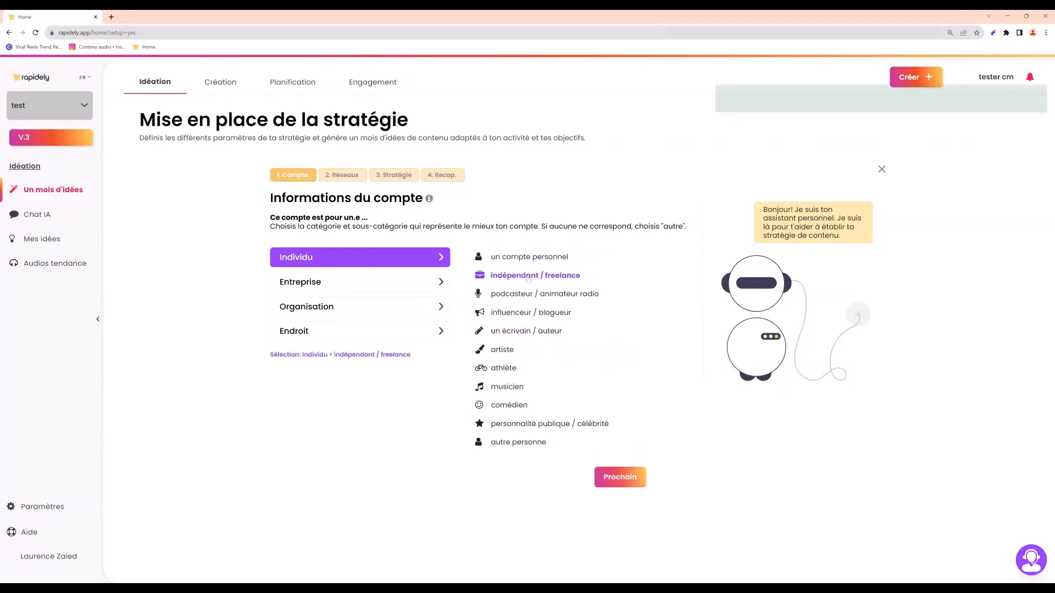
left_click(621, 477)
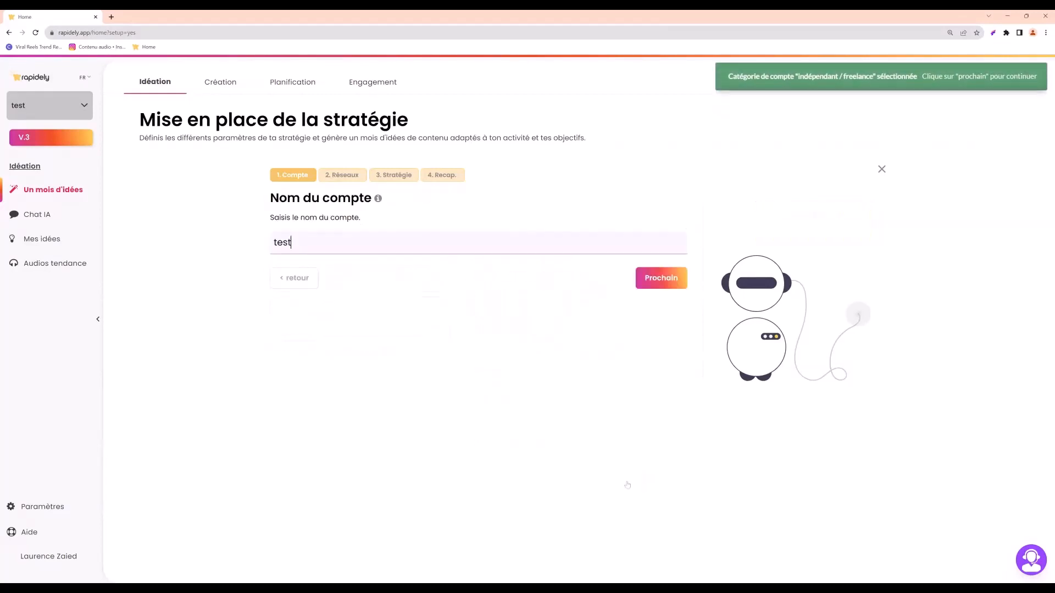
Replace the account name with the person's first name and continue the setup.
key("ctrl+a")
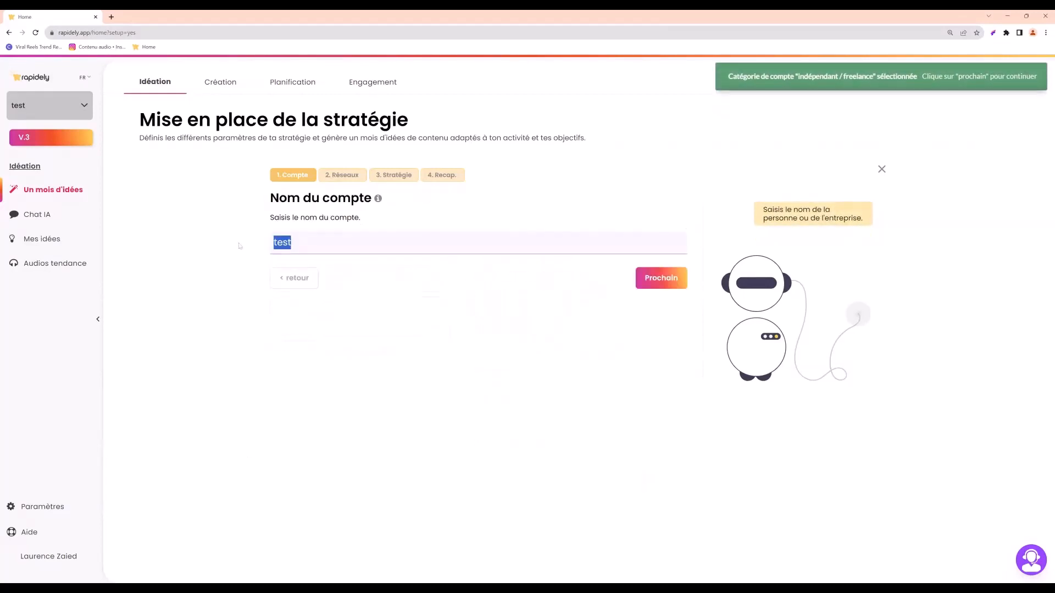
type("Sophie")
left_click(654, 285)
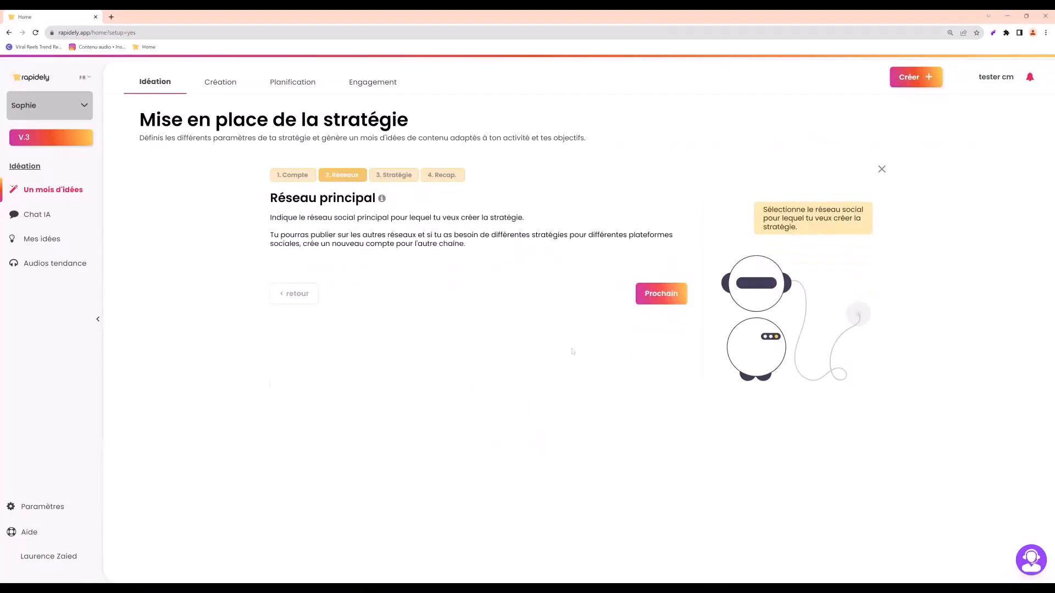
Go back to the account description, dismiss the video, paste the text beginning "Conseillère en neuro-nutrition et gestion du stress" and continue.
left_click(299, 300)
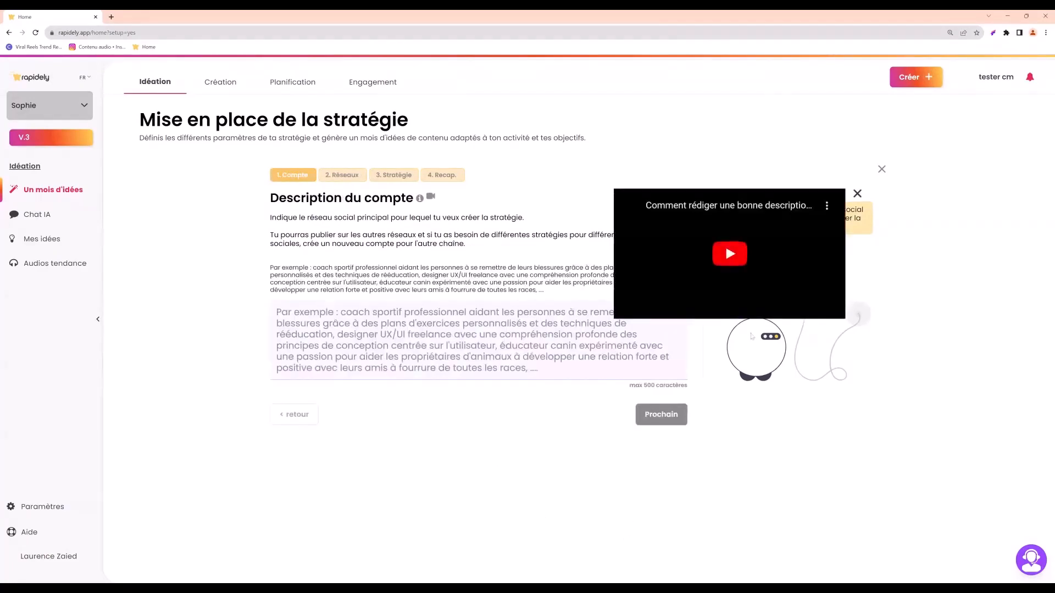
left_click(857, 194)
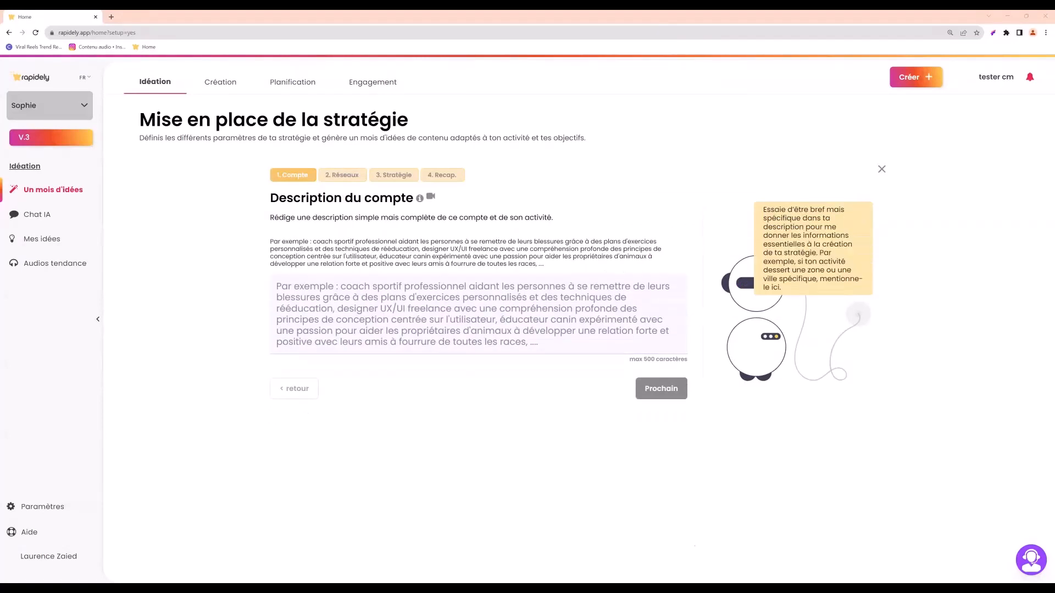
left_click(478, 314)
type("Conseillère en neuro-nutrition et gestion du stress. Mon accompagnement est tout sauf un régime : pas d’interdit ni de frustration. Mon but, vous apprendre une autre vision de l’alimentation pour améliorer votre qualité de vie en mangeant mieux, en étant à l’écoute de vos besoins et de vos sensations. Parce que dans une démarche de pleine santé, 5 facteurs essentiels sont à prendre en considération (se nourrir, se protéger, respirer, penser, ressent des émotions).")
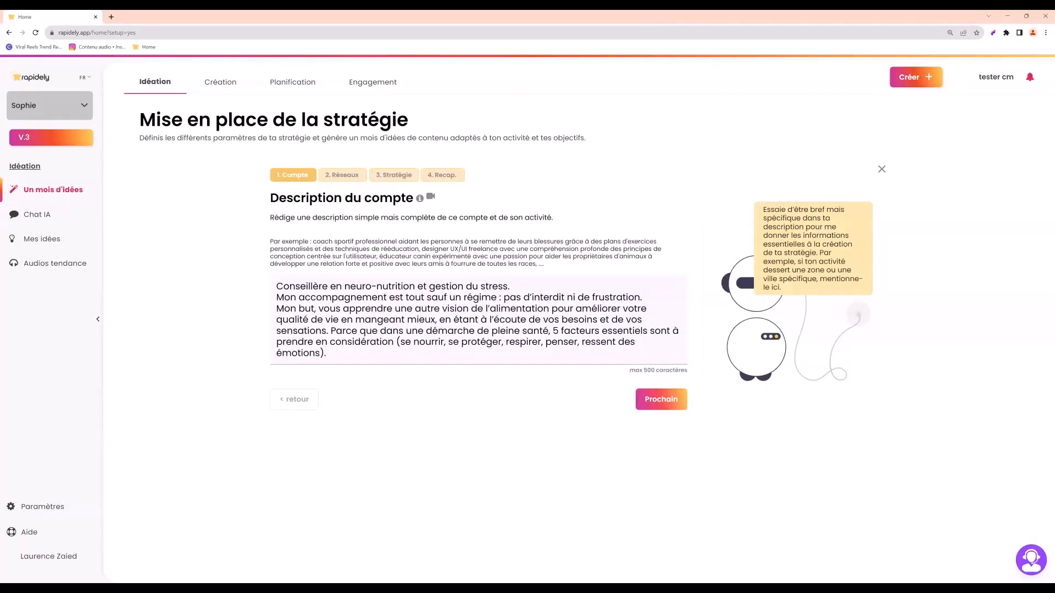
left_click_drag(306, 286, 446, 286)
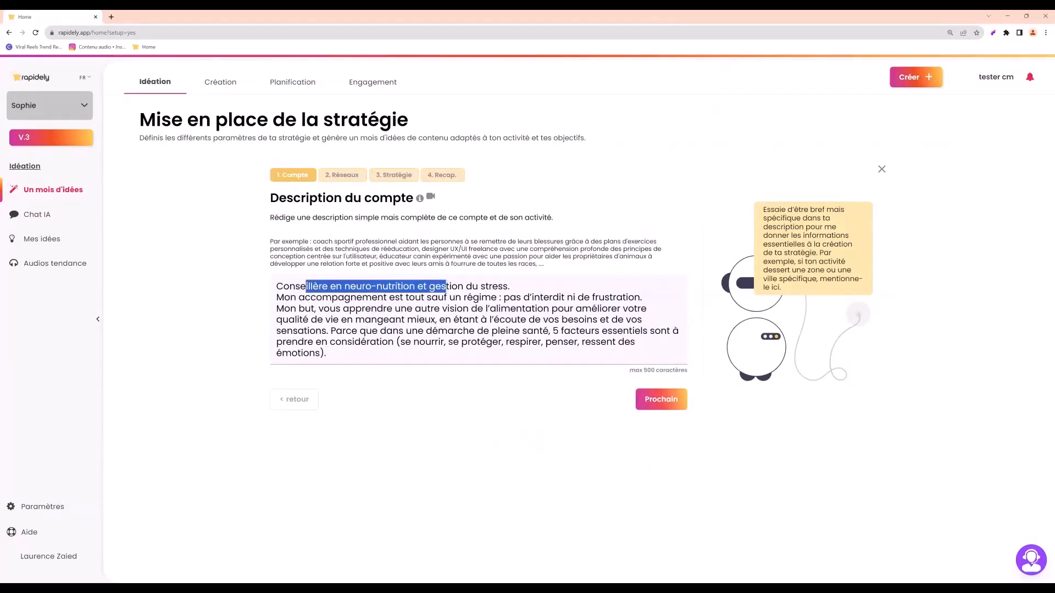
left_click_drag(332, 298, 327, 353)
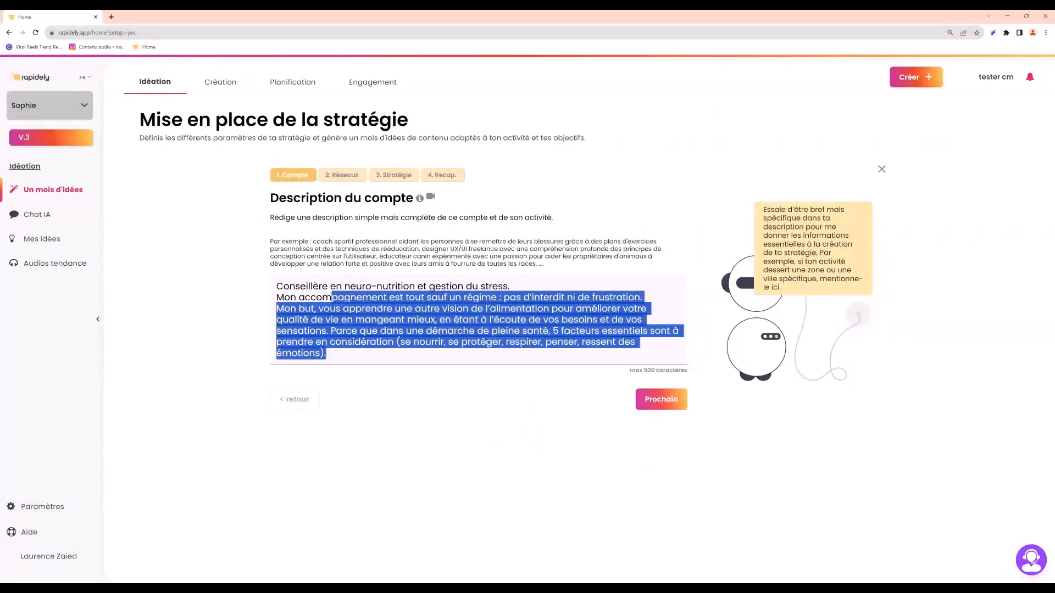
left_click(328, 354)
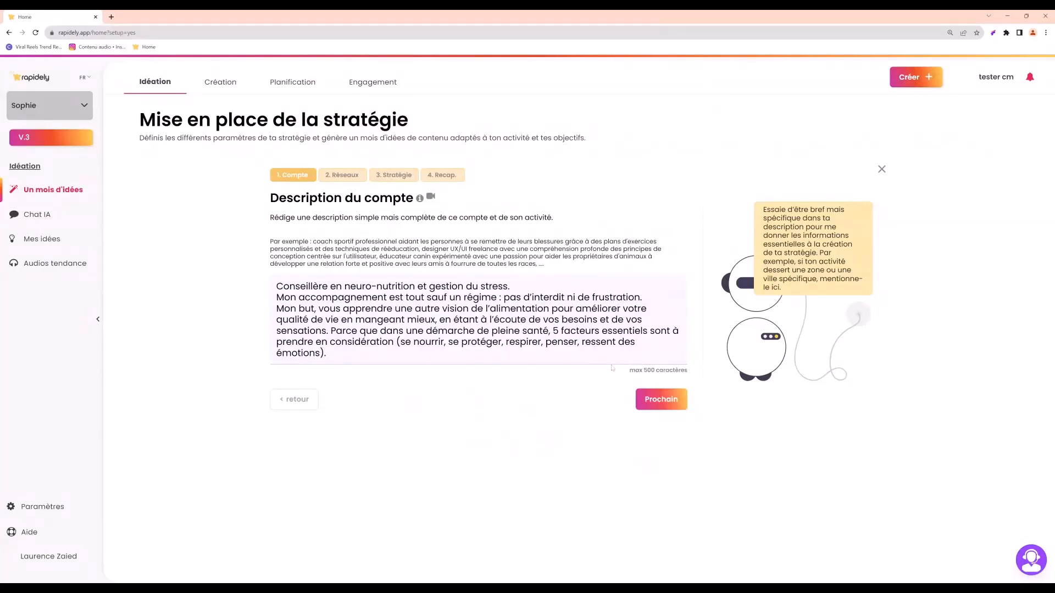
left_click(668, 407)
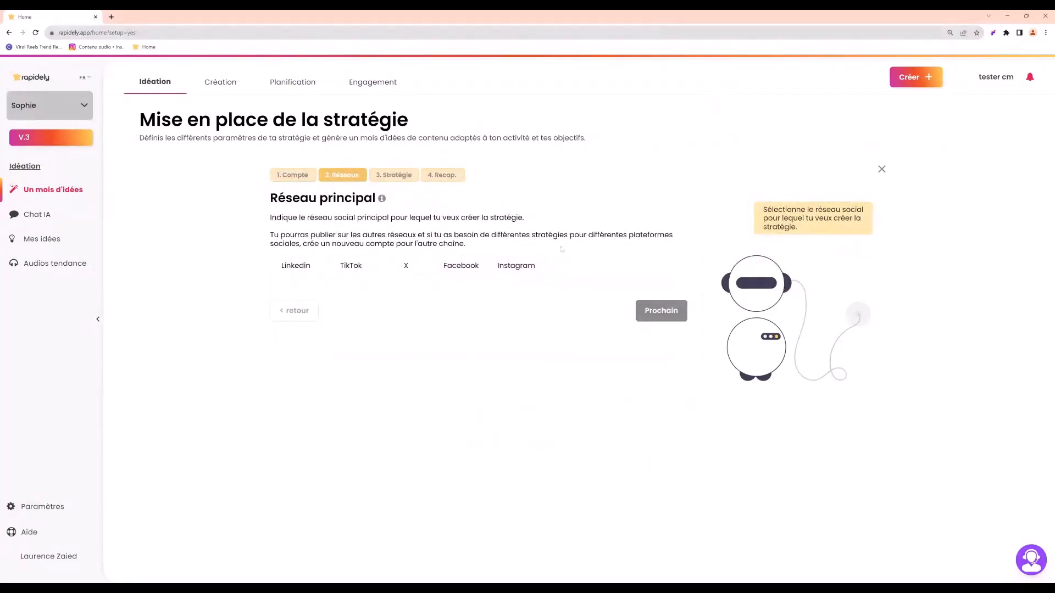
Set Instagram as the main network and choose mardi and samedi as the posting days.
left_click(525, 267)
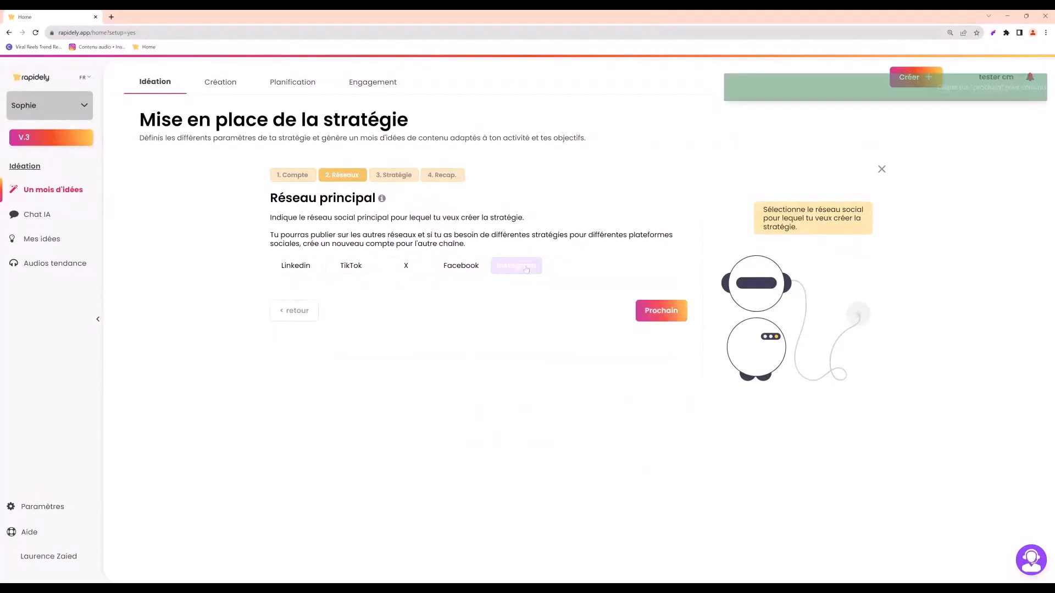
left_click(671, 312)
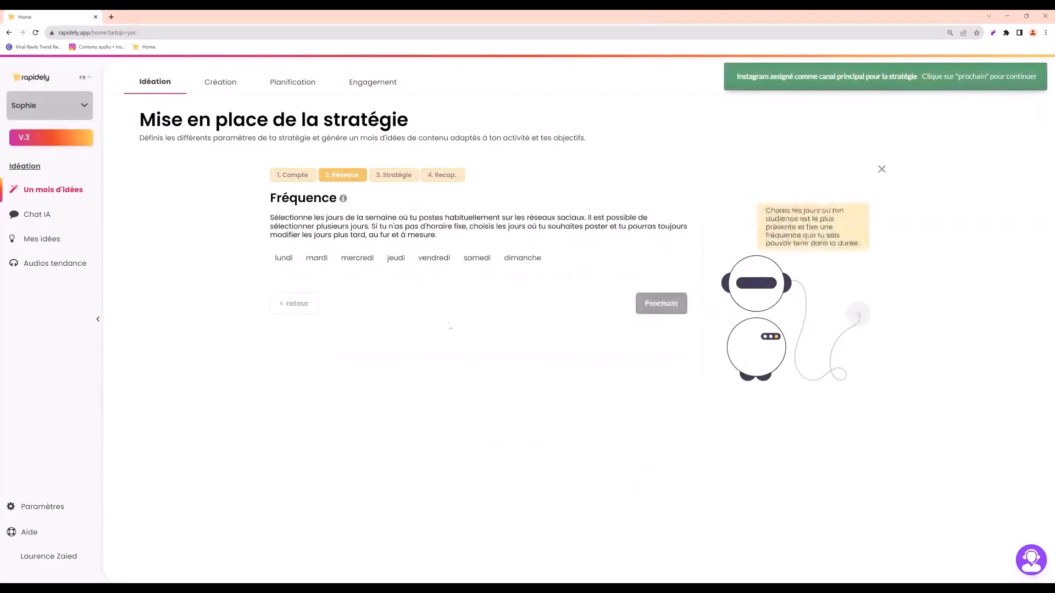
left_click(310, 262)
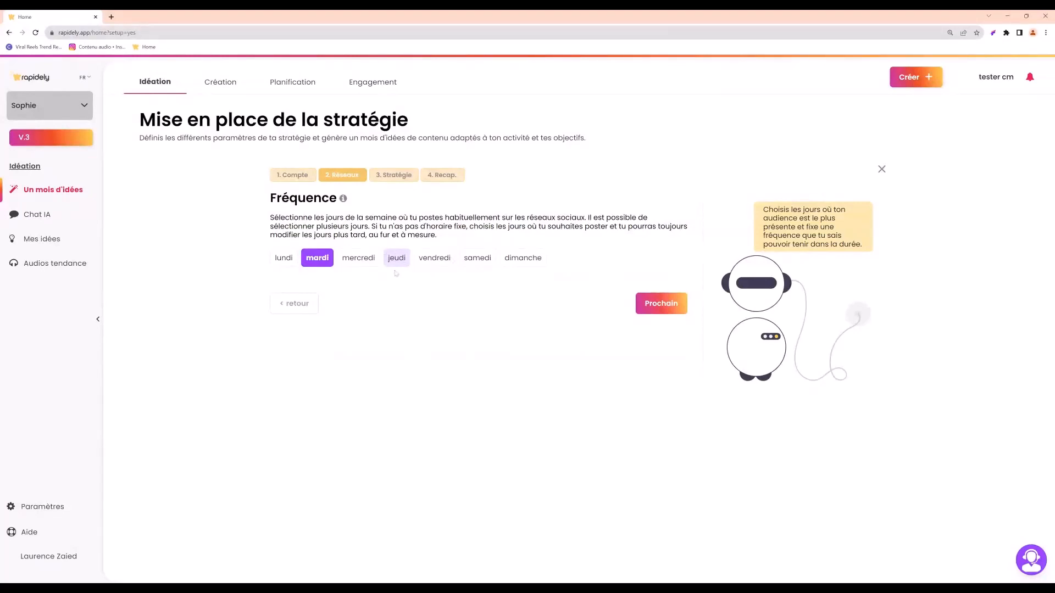
left_click_drag(486, 258, 481, 258)
left_click(479, 260)
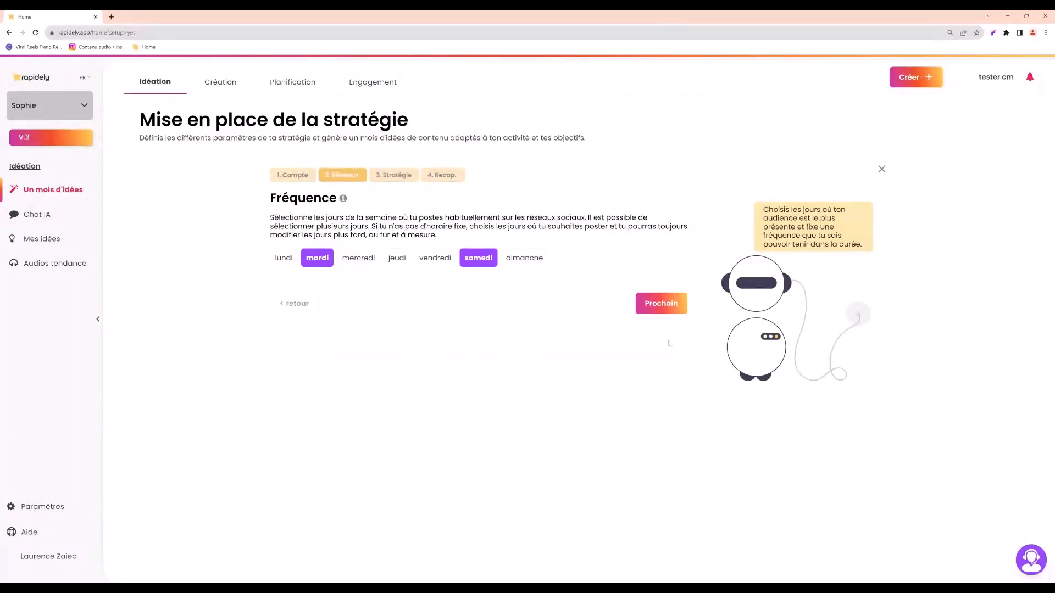
left_click(662, 311)
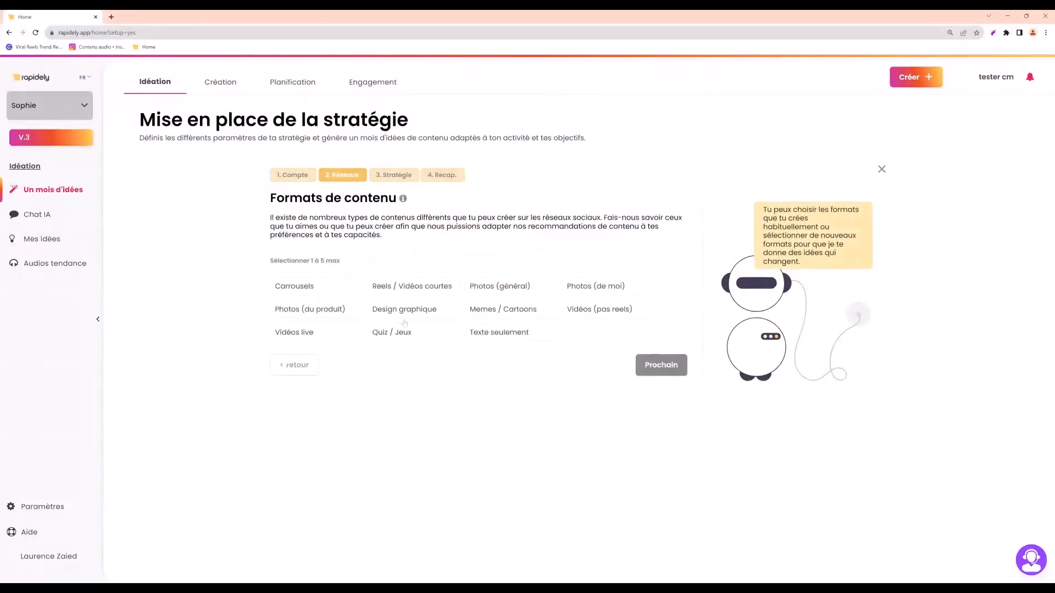
Choose Reels / Vidéos courtes, Carrousels, Photos (général) and Quiz / Jeux as content formats and continue.
left_click(402, 290)
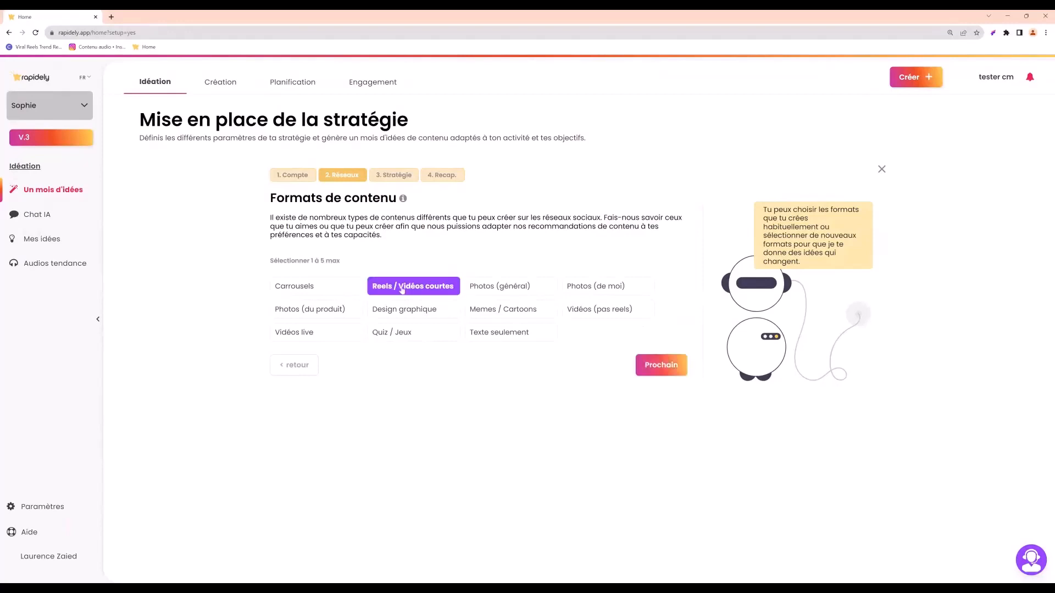
left_click(323, 292)
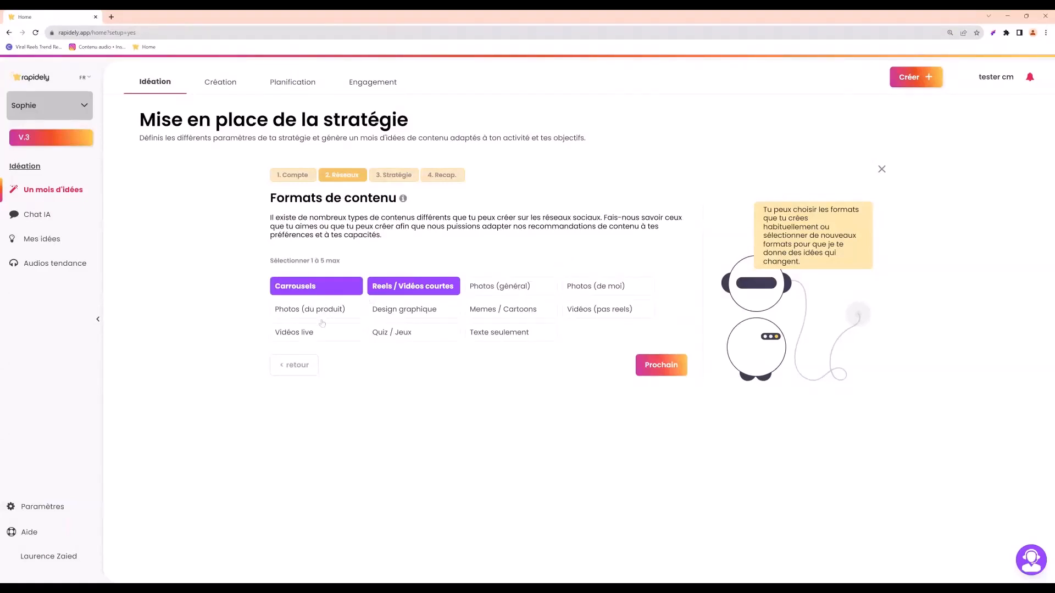
left_click(519, 289)
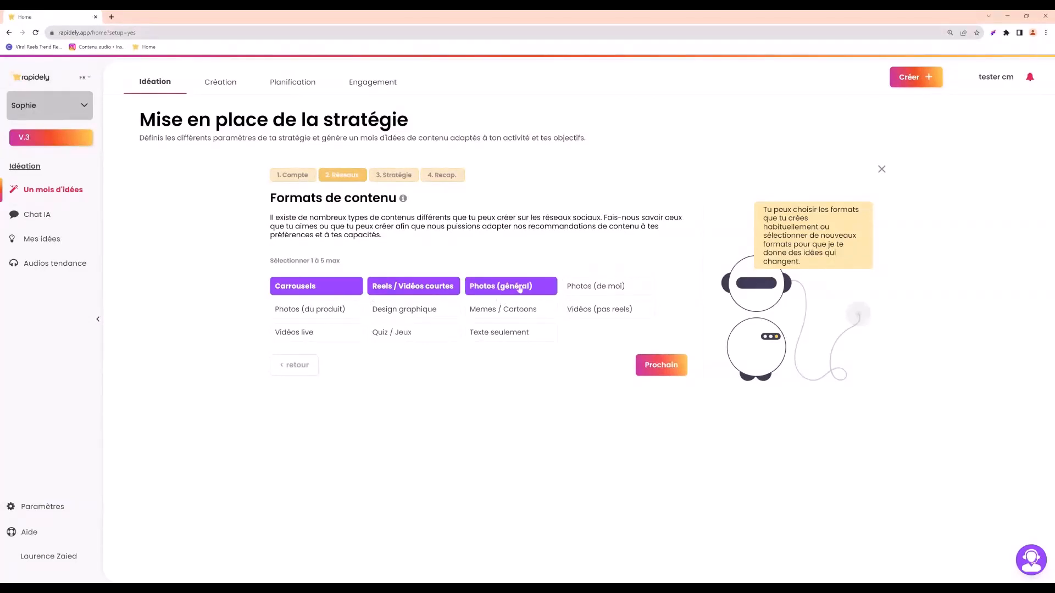
left_click(409, 336)
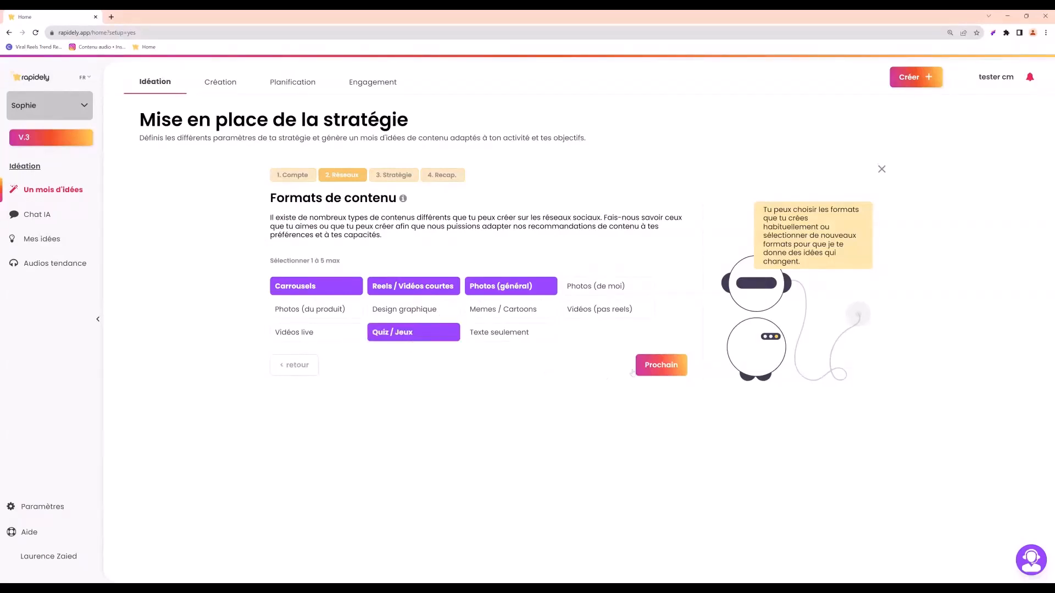
left_click(656, 369)
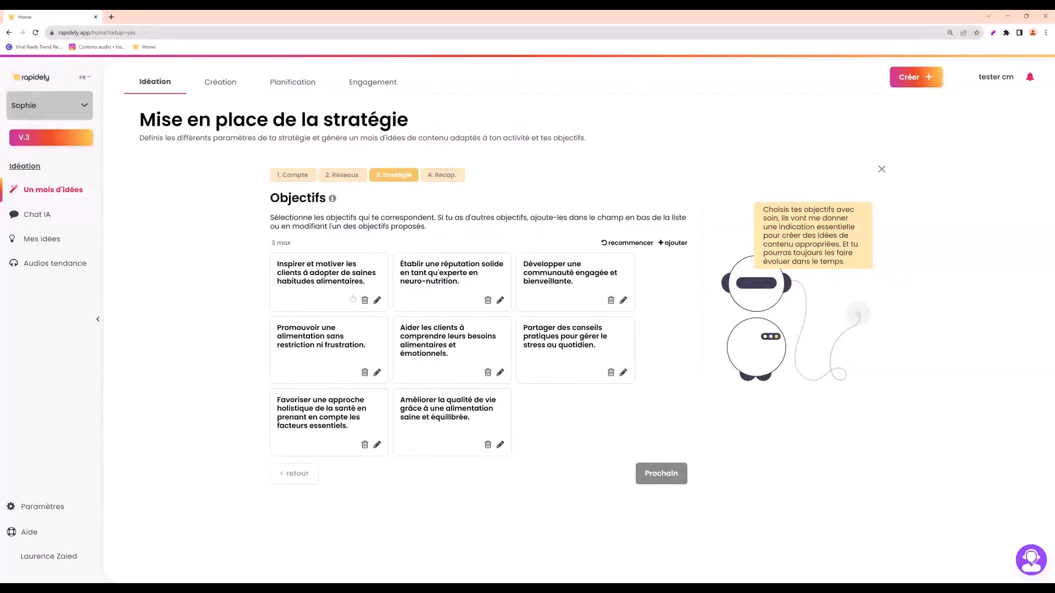
Select the objectives on healthy eating habits and neuro-nutrition expert reputation, and the niche of people interested in food and mental health links.
left_click(317, 281)
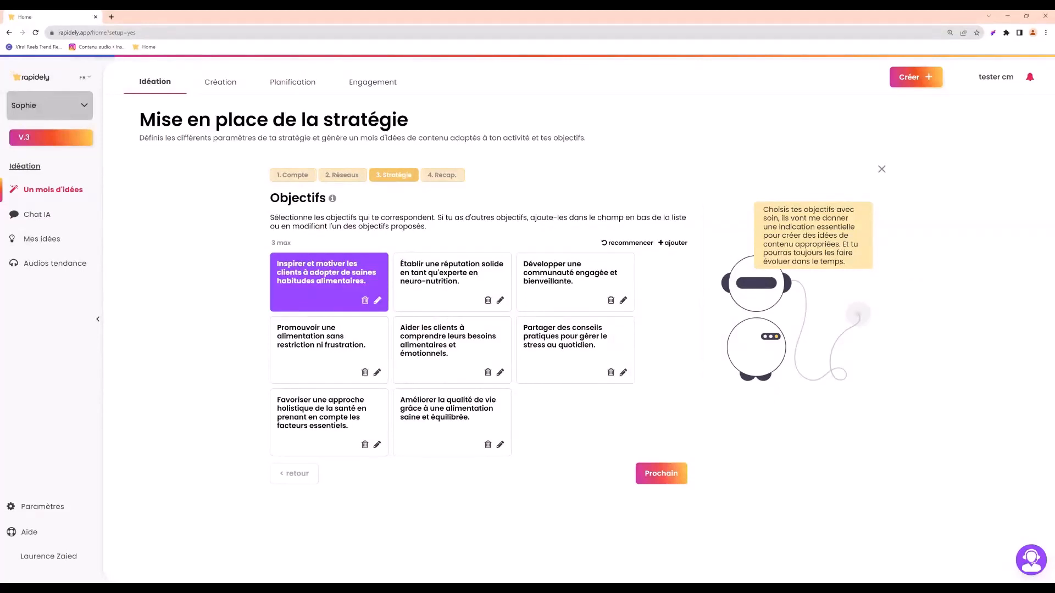
left_click(451, 275)
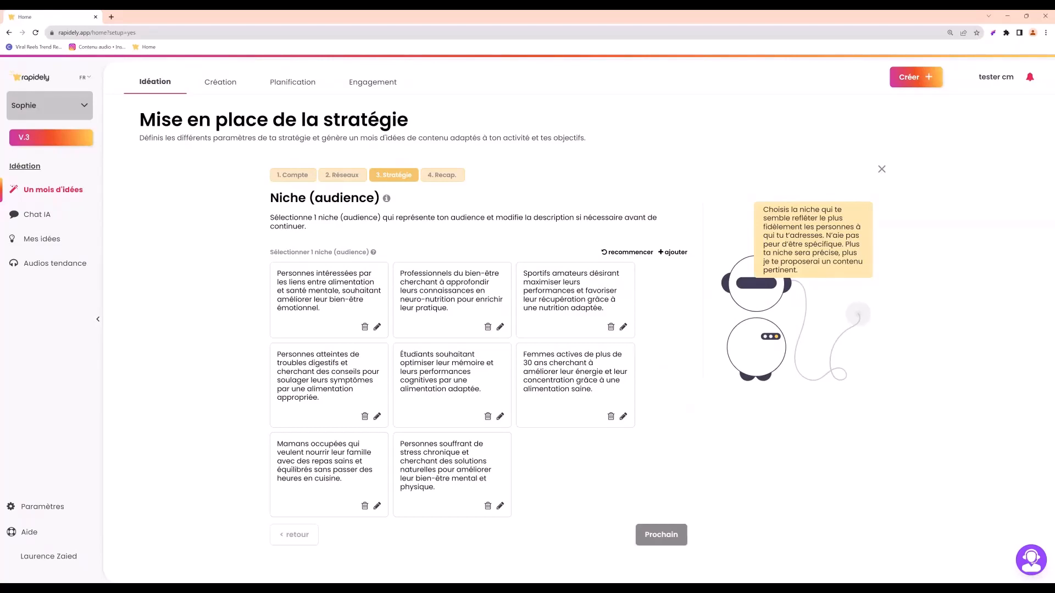
left_click(343, 310)
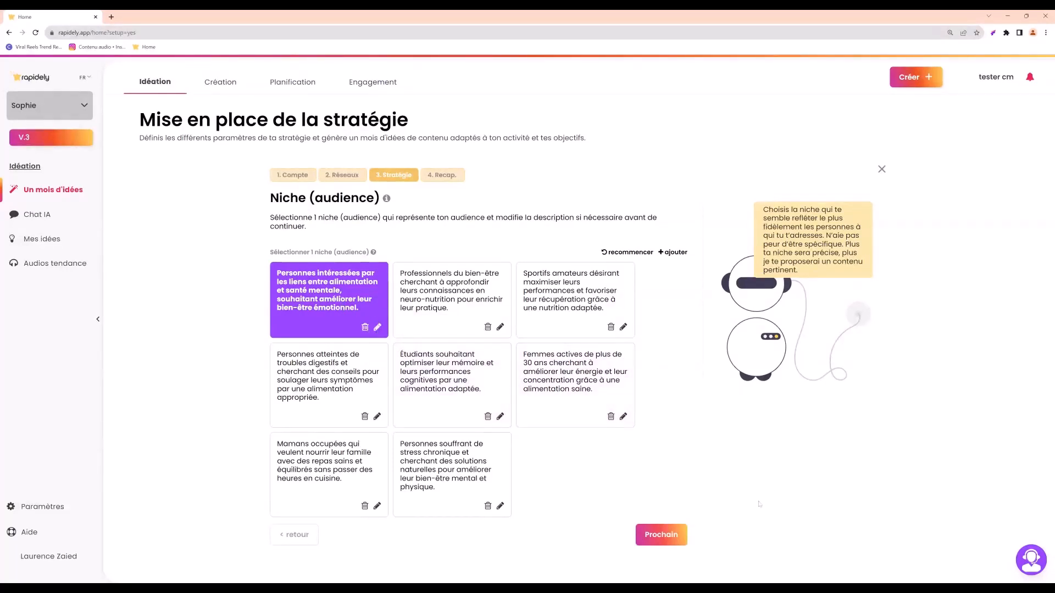
left_click(663, 536)
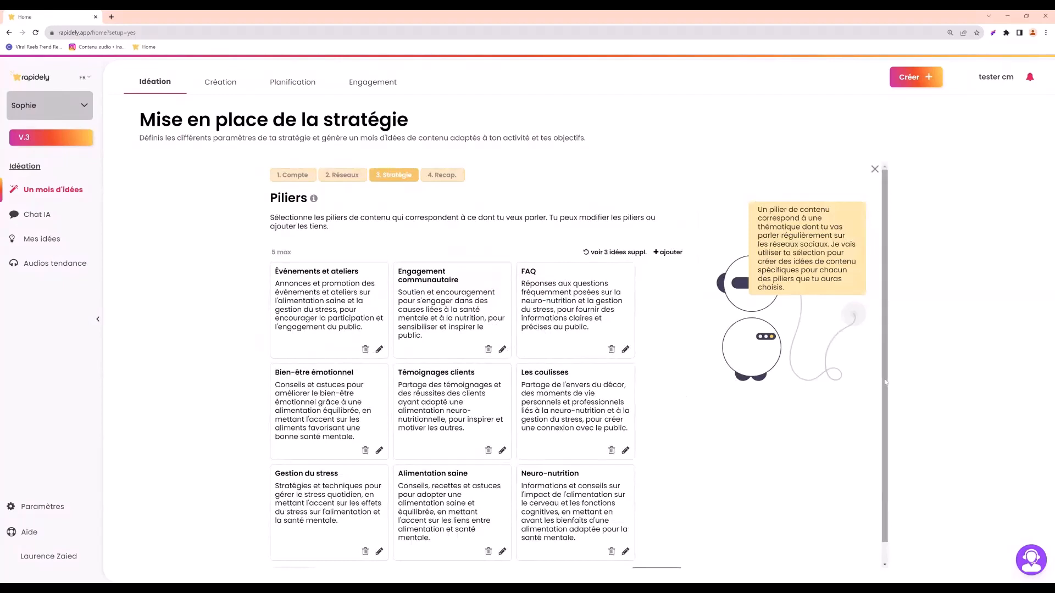
Select Neuro-nutrition, Gestion du stress, Témoignages clients and Les coulisses as content pillars and continue.
scroll(888, 410, "down", 2)
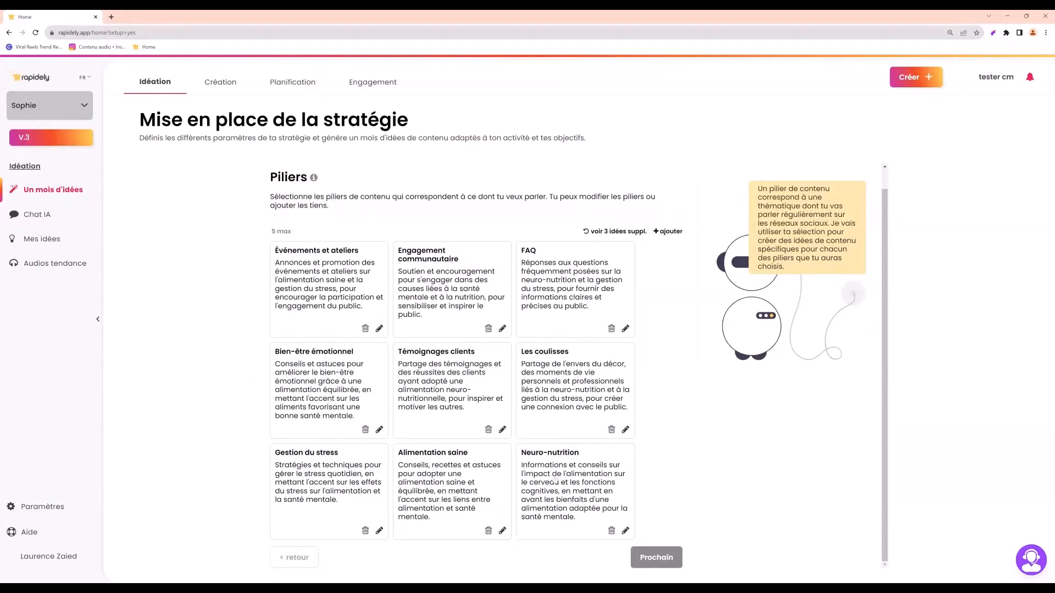
left_click(565, 474)
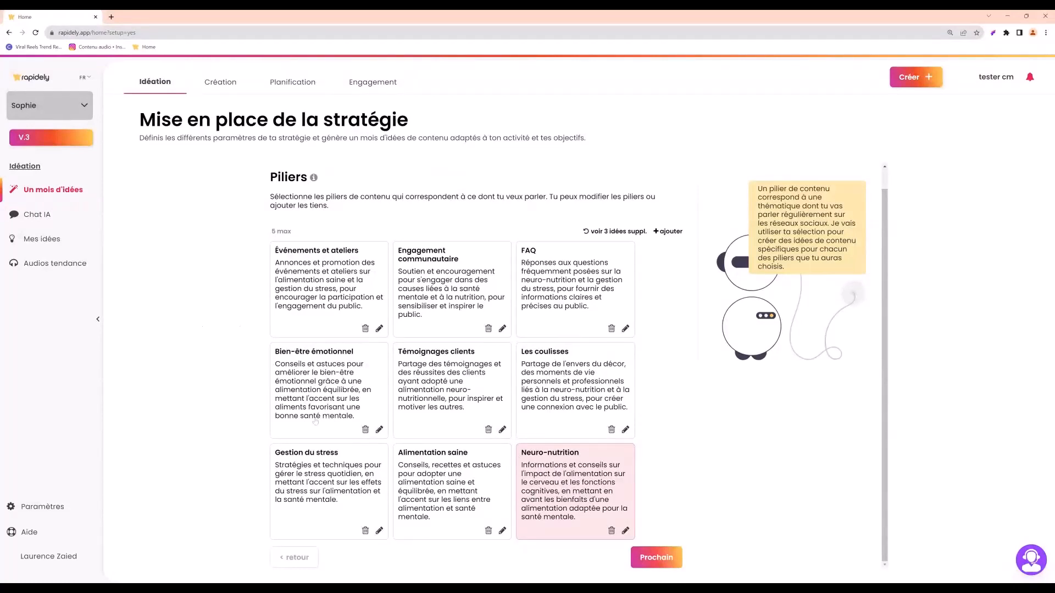
left_click(319, 475)
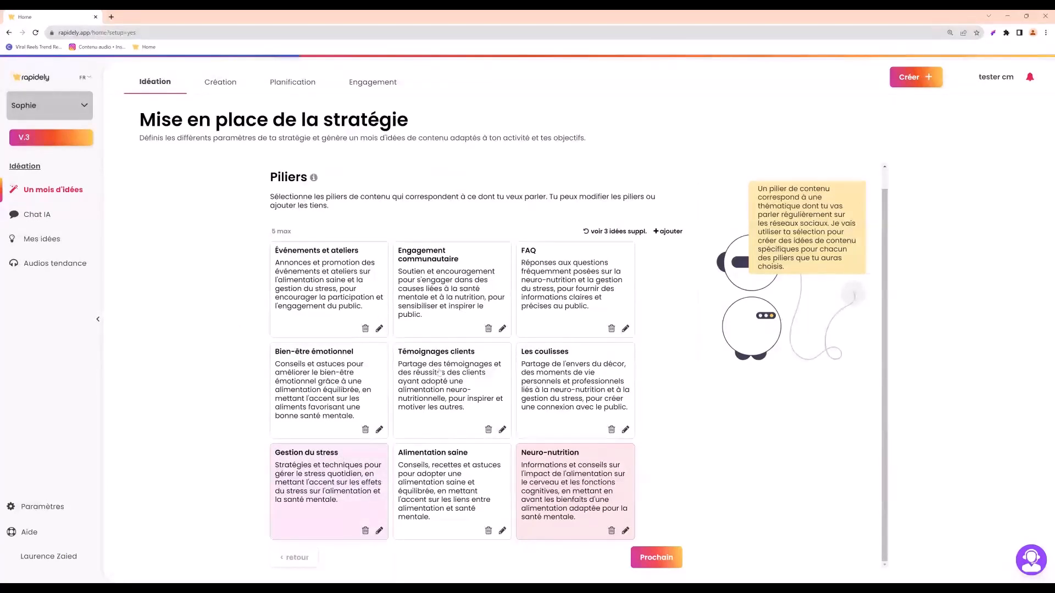
left_click(444, 352)
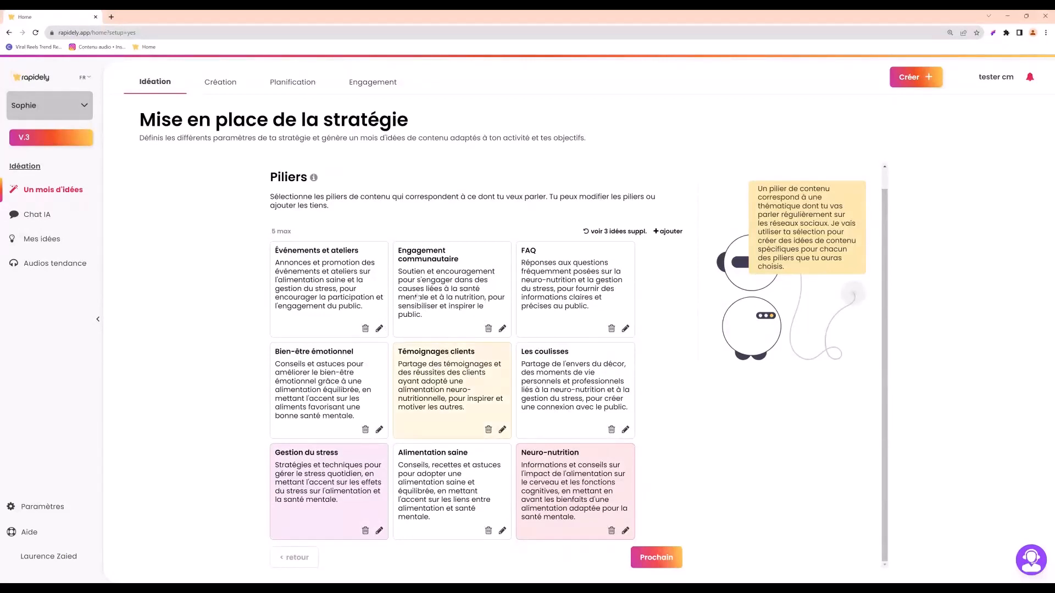
left_click(573, 379)
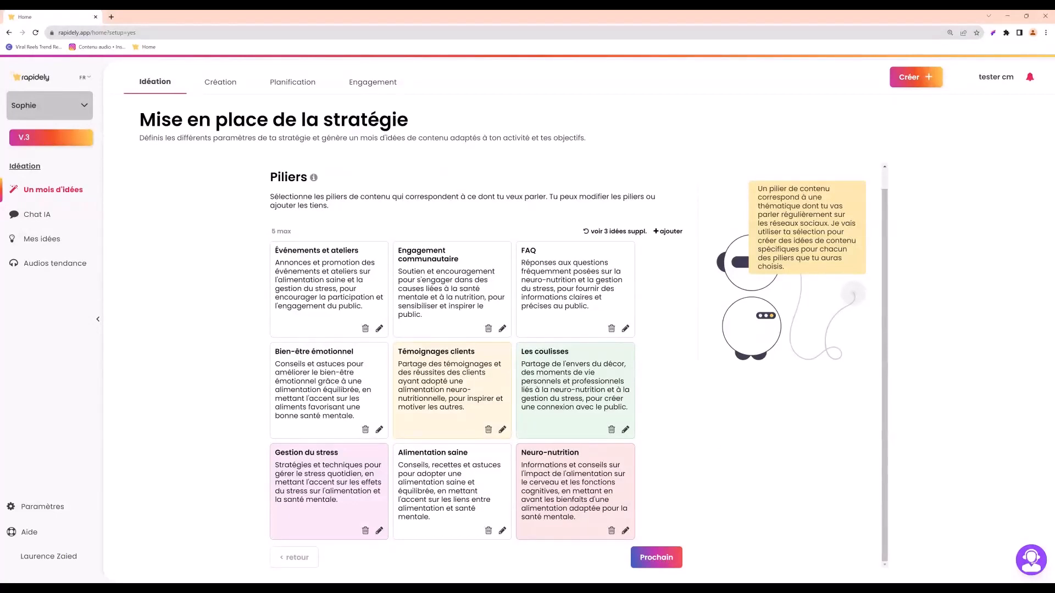
left_click(660, 561)
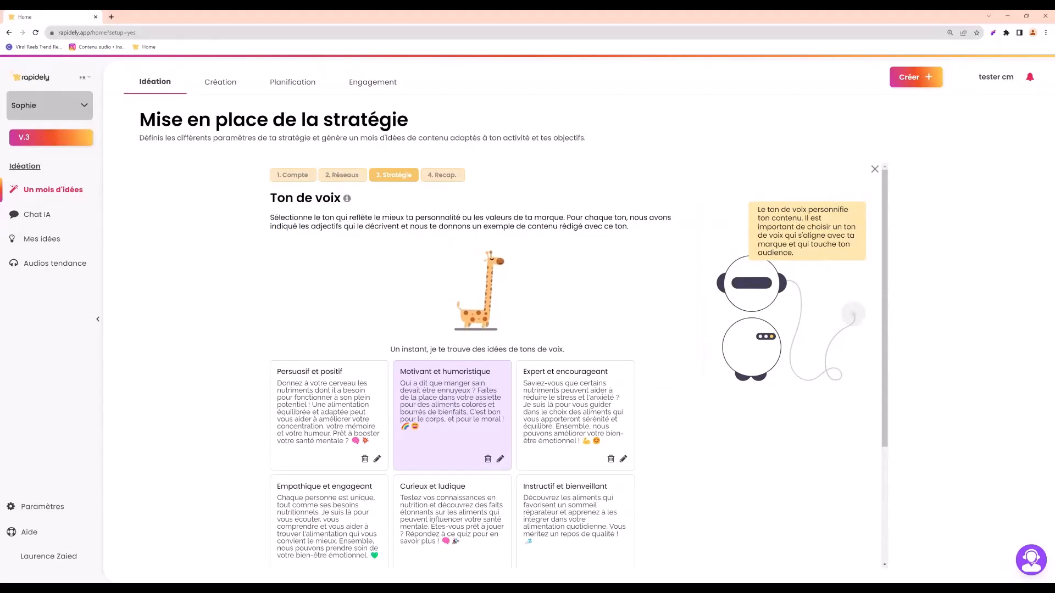
Select Empathique et engageant as the tone of voice and continue to the strategy recap.
scroll(599, 401, "down", 3)
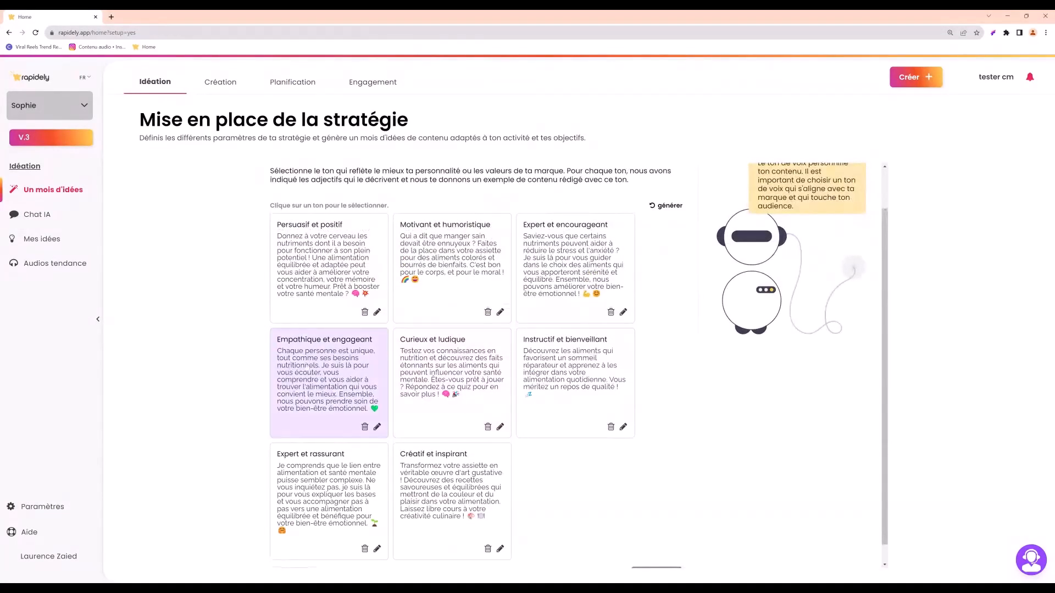
left_click(328, 373)
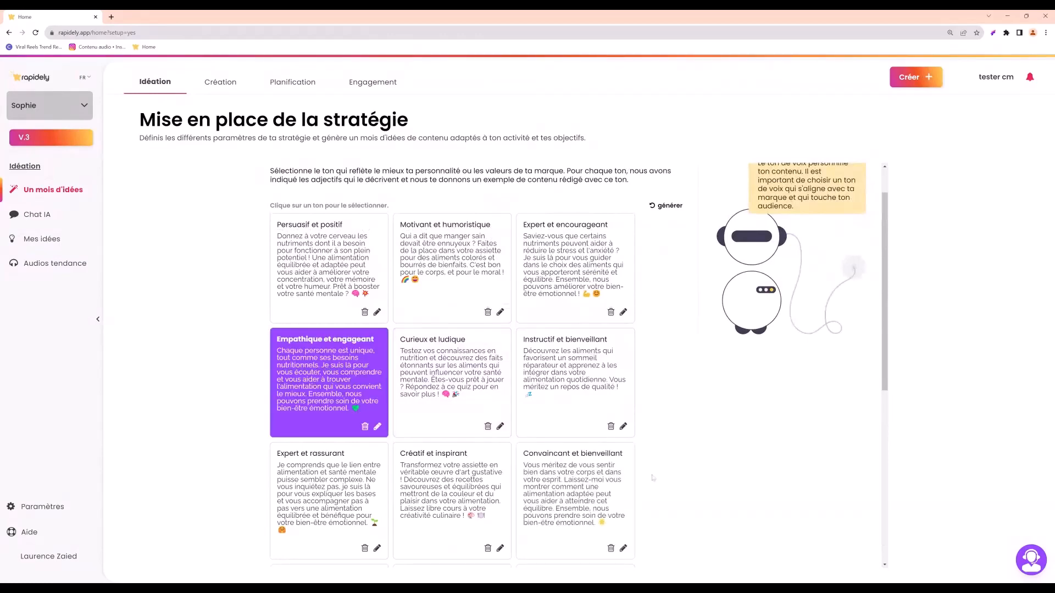
scroll(654, 478, "down", 6)
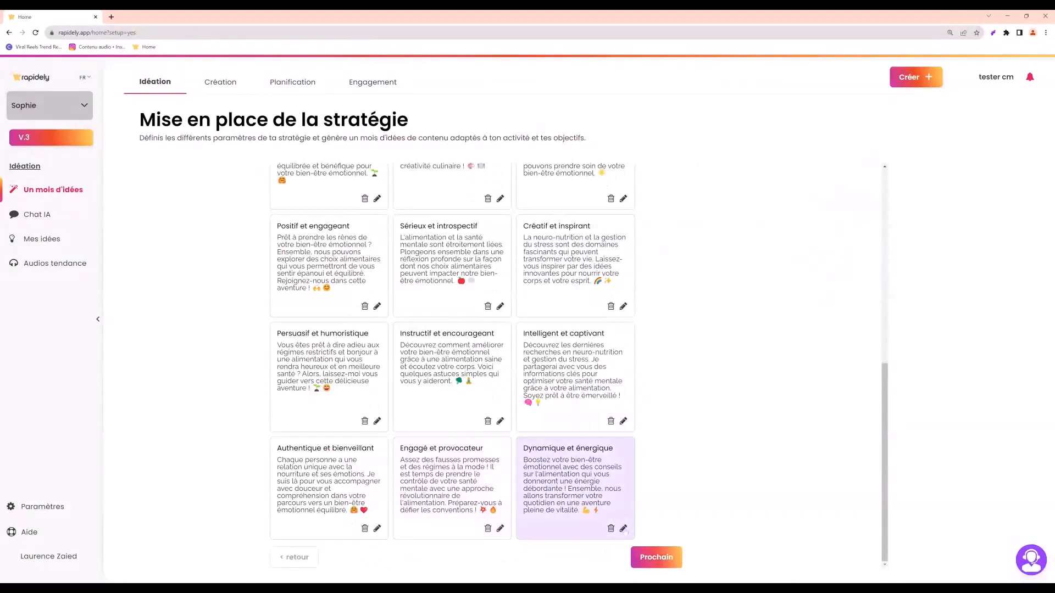
left_click(656, 558)
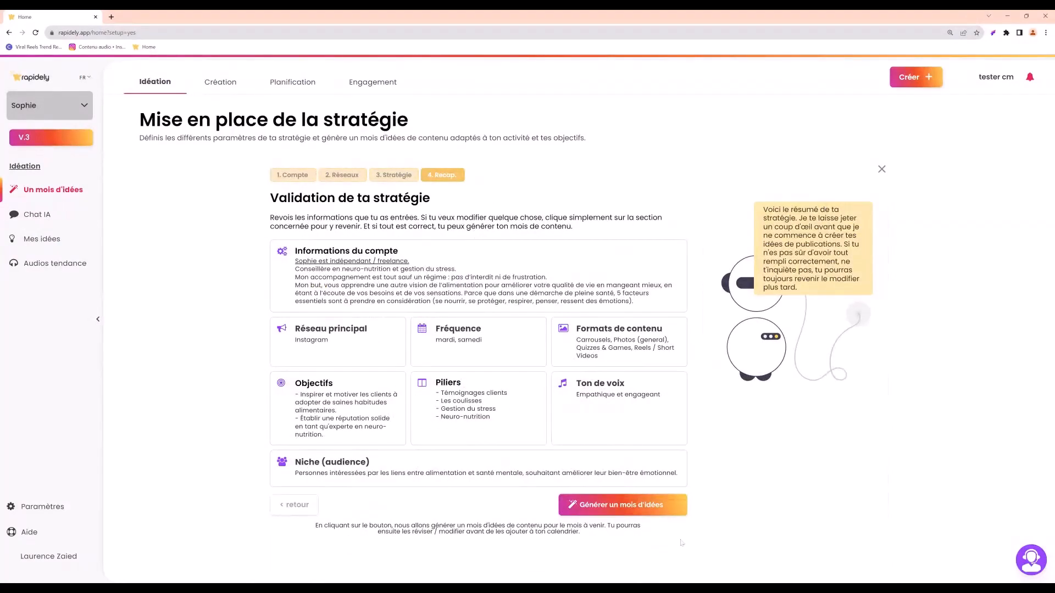
Validate the strategy by generating a month of ideas and acknowledge the congratulations message.
left_click(616, 511)
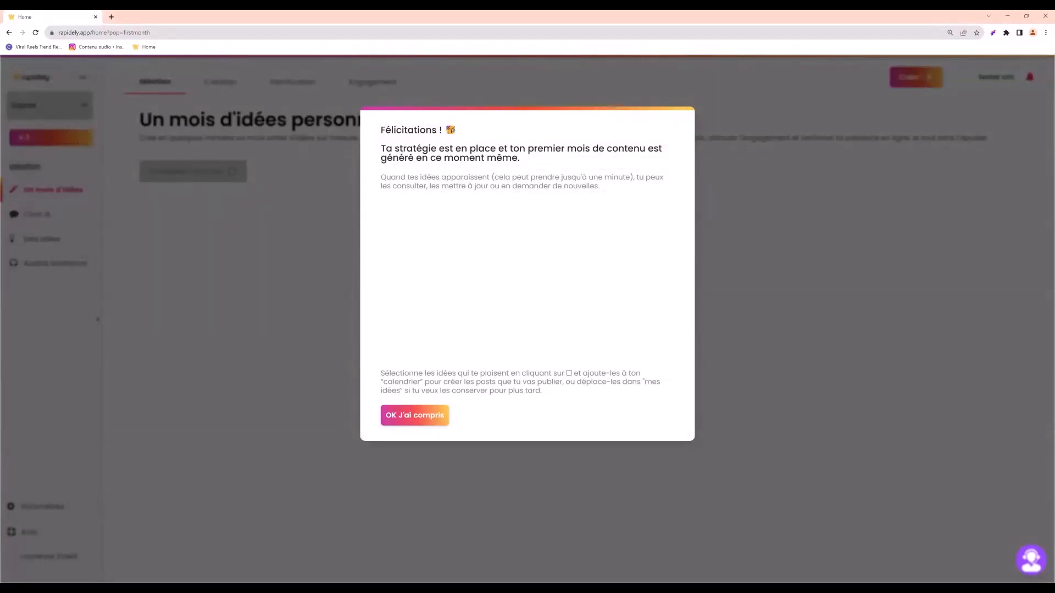
left_click(417, 417)
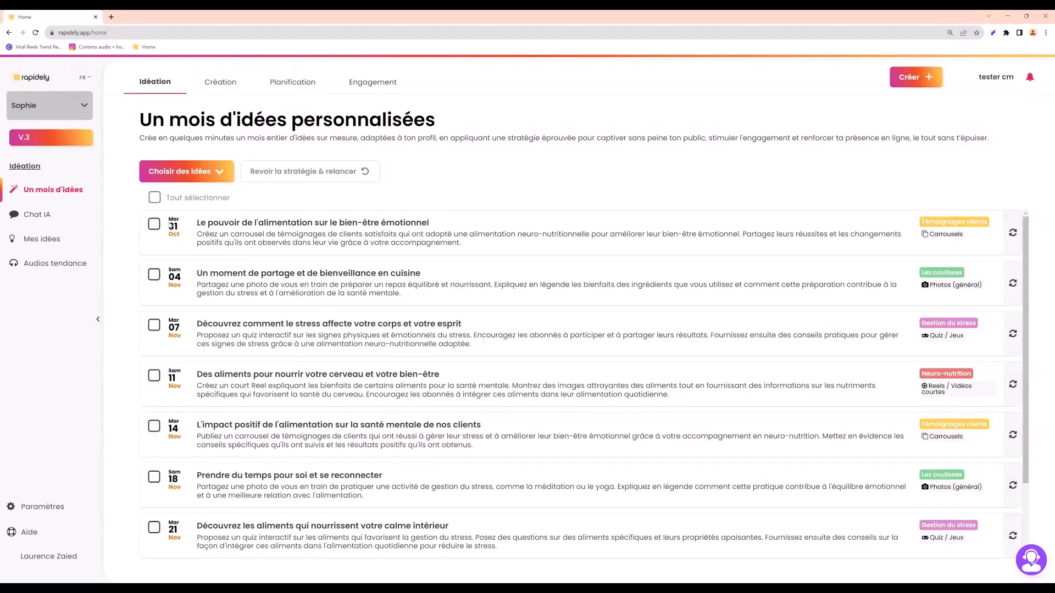
Examine the generated ideas, checking the date, title, description and content pillar of the 31 October idea.
left_click_drag(169, 218, 178, 227)
left_click(181, 231)
mouse_move(200, 225)
left_click_drag(201, 225, 433, 226)
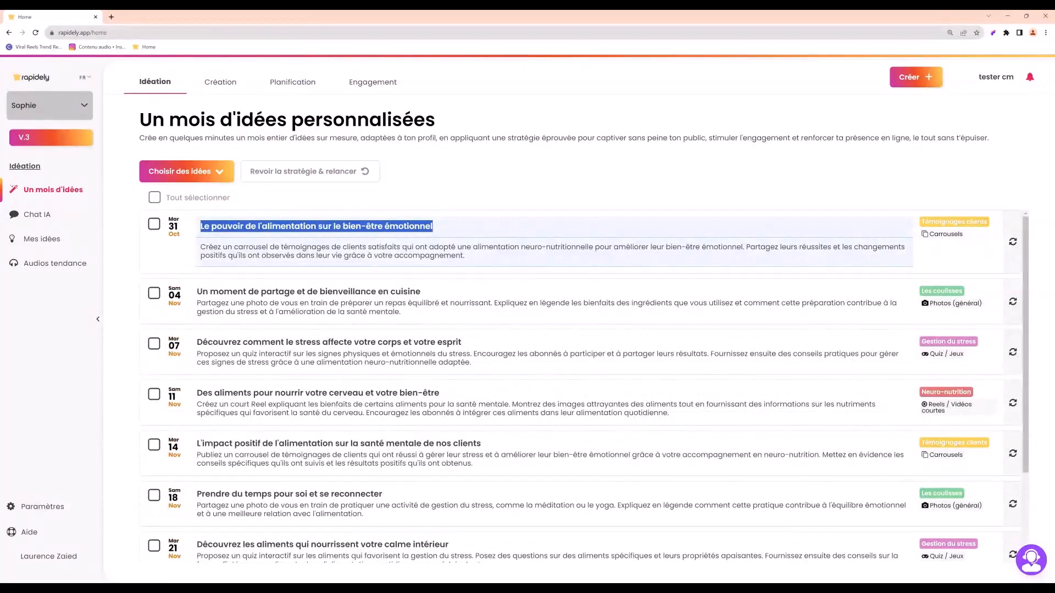
left_click(316, 226)
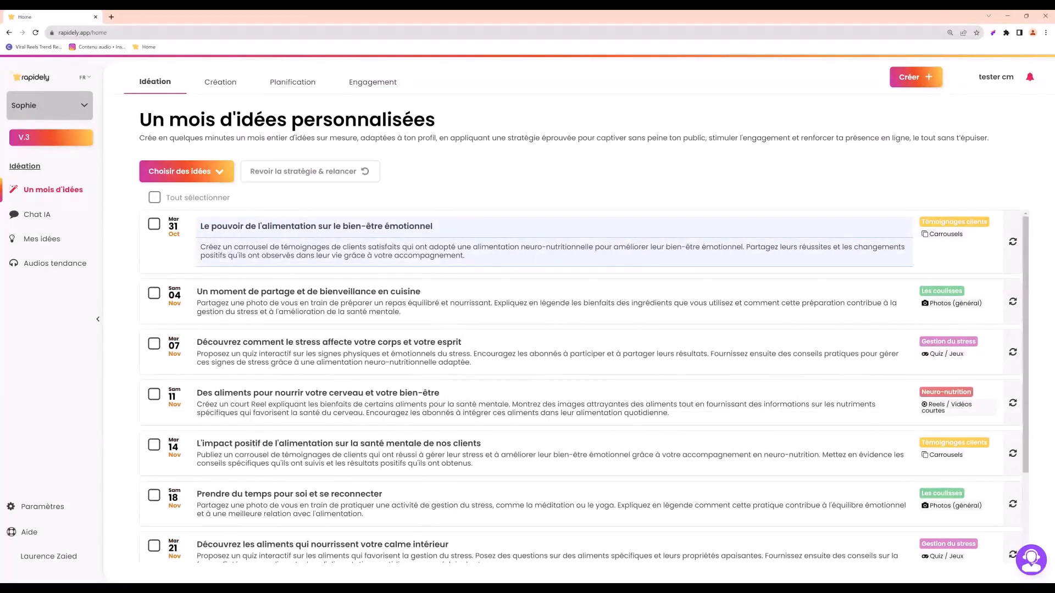
left_click_drag(201, 246, 464, 256)
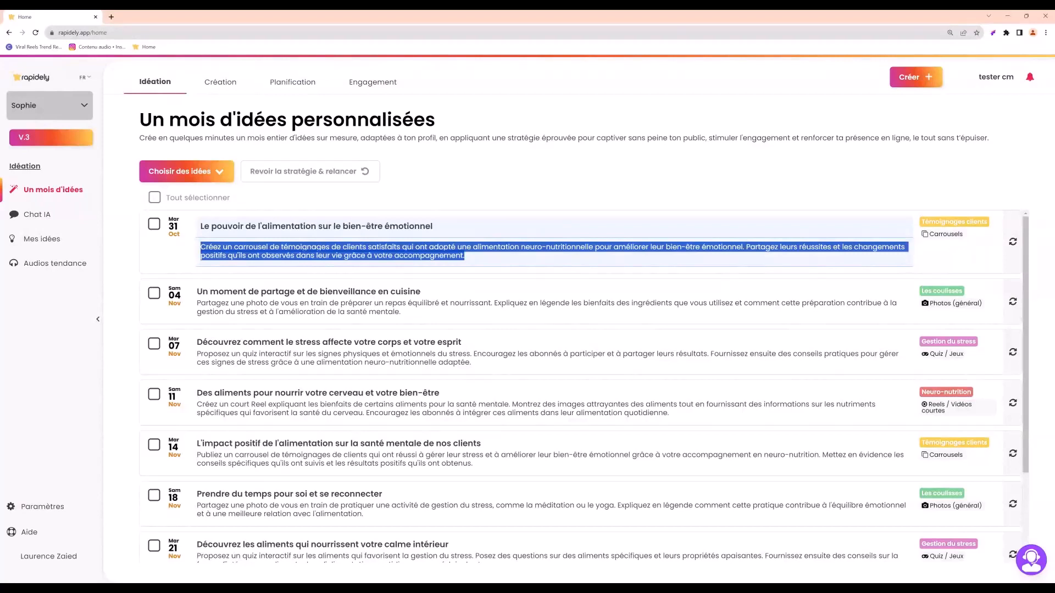
left_click(464, 256)
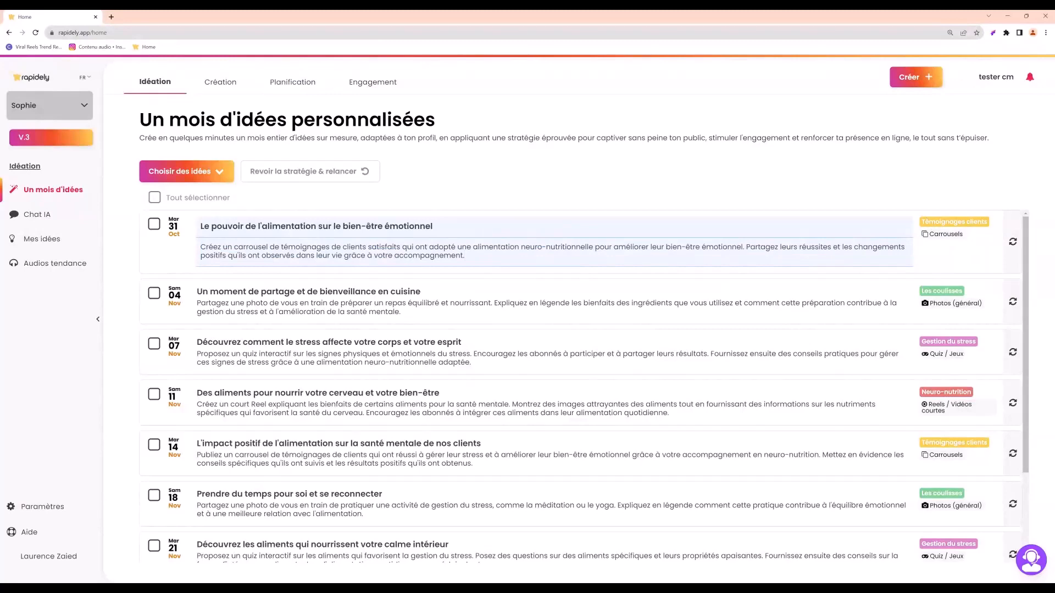
left_click_drag(922, 222, 988, 222)
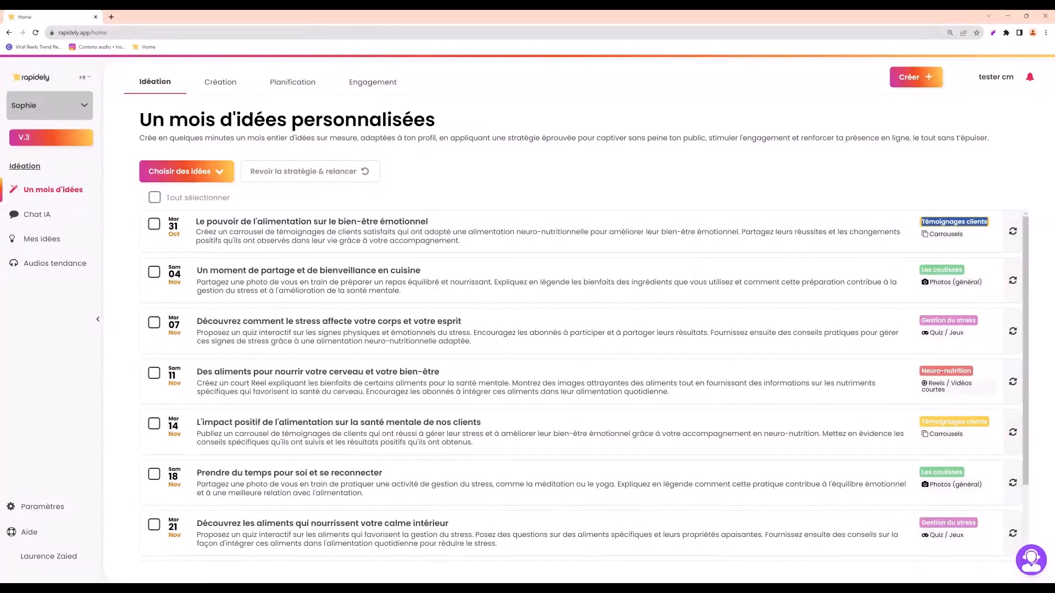
scroll(584, 386, "down", 2)
scroll(631, 338, "up", 2)
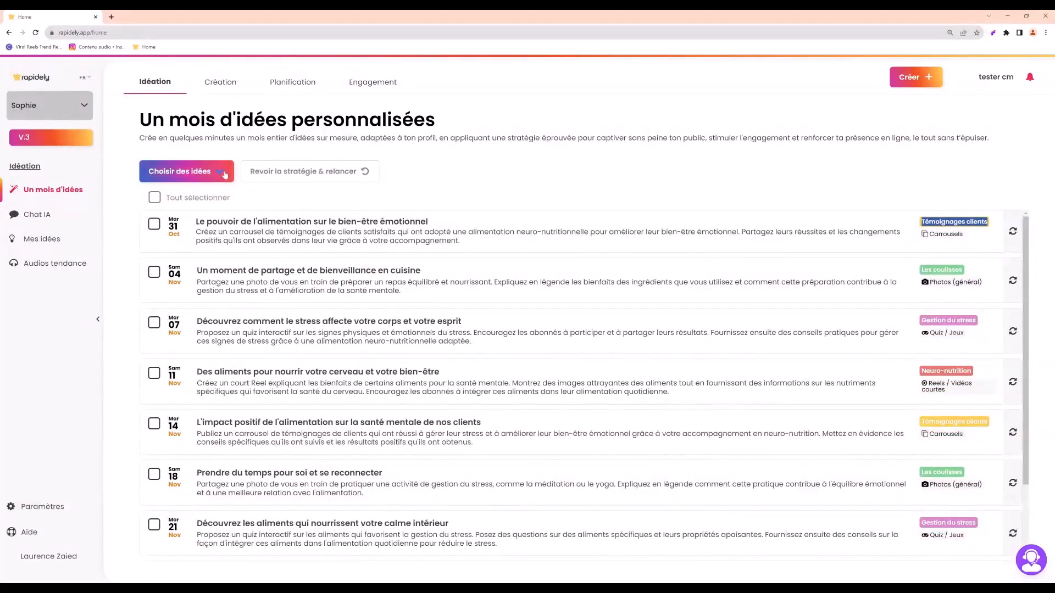
Select all the generated ideas and choose to add them to the calendar and generate their content.
left_click(154, 199)
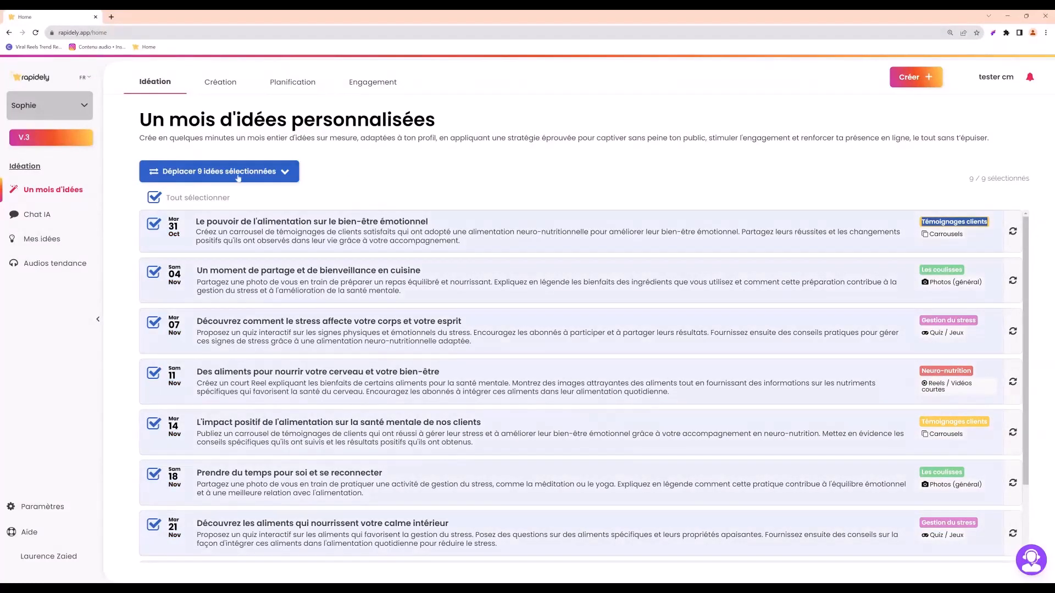
left_click(286, 177)
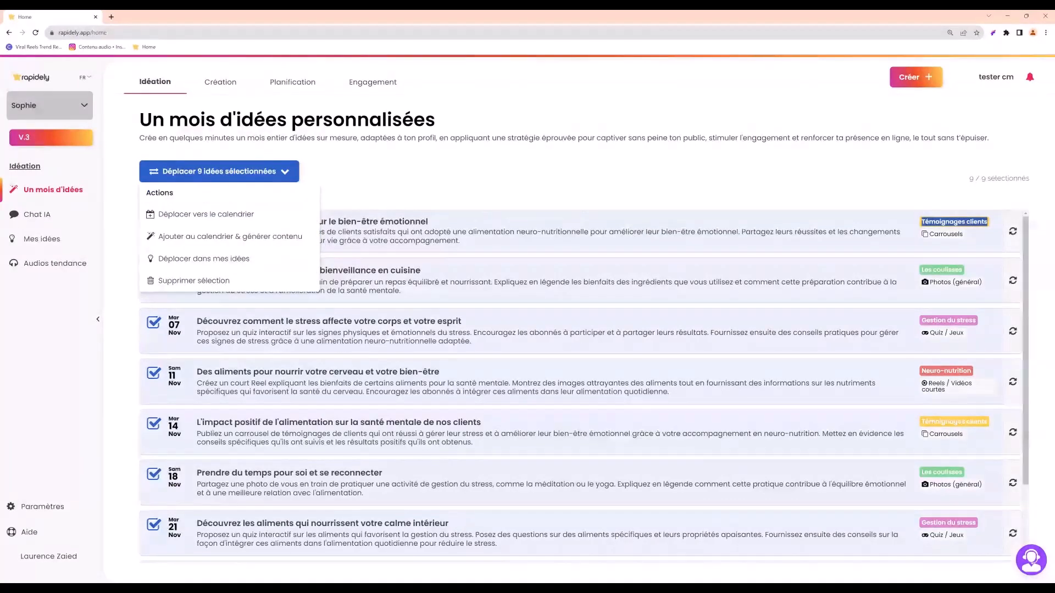
left_click(259, 241)
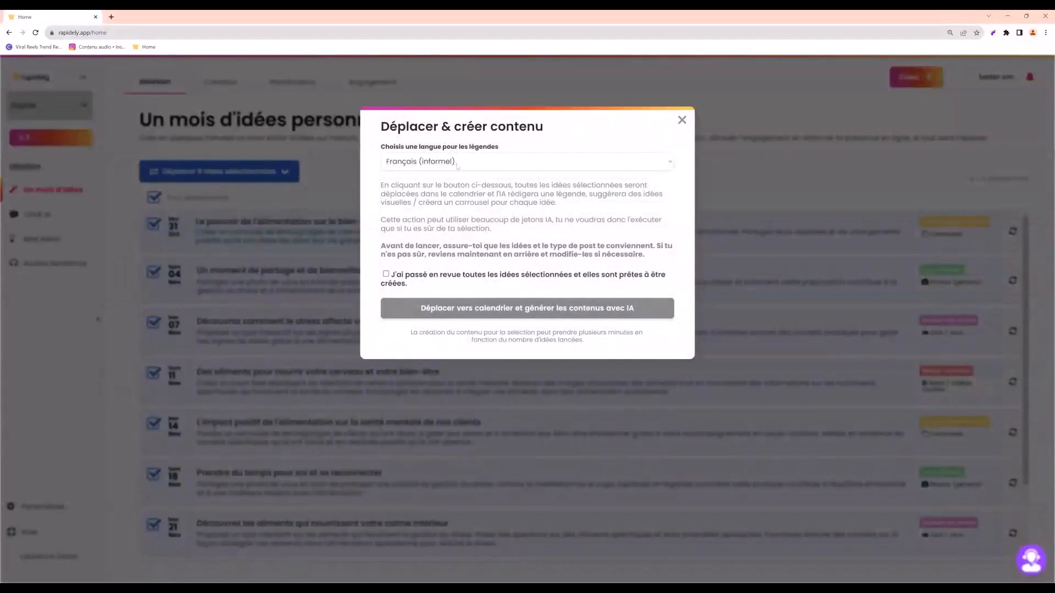
Keep Français (informel) for the captions, confirm the ideas were reviewed, and launch the AI content generation, closing its progress list.
left_click(454, 167)
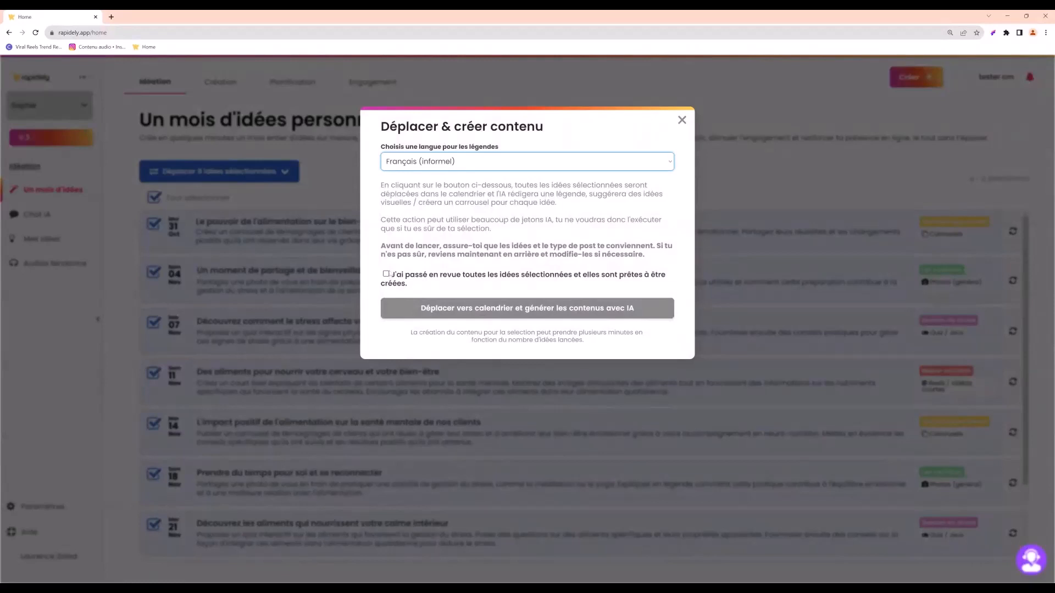
left_click(389, 275)
left_click(386, 275)
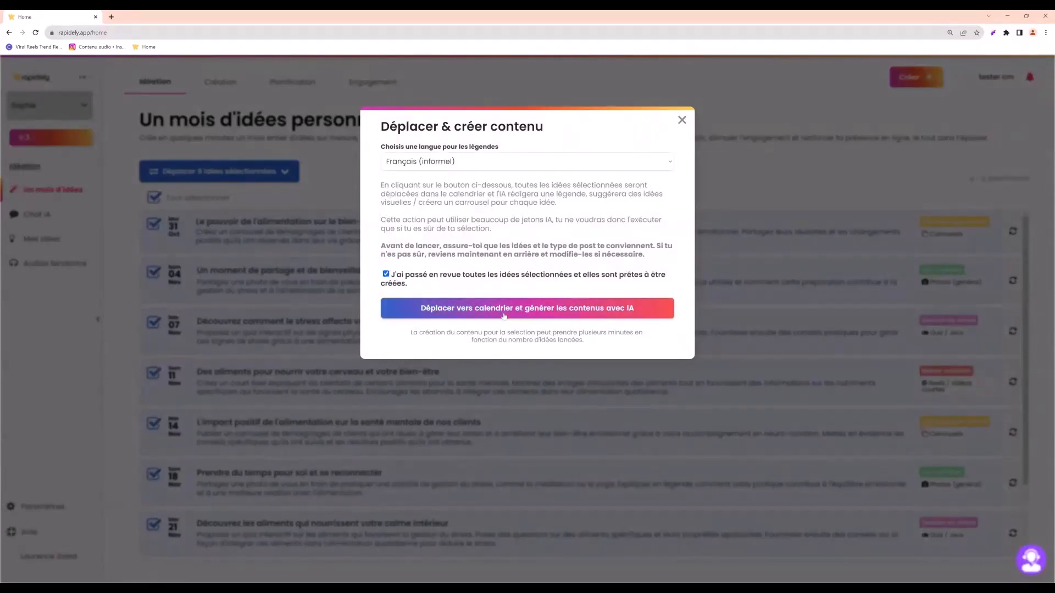
left_click(503, 315)
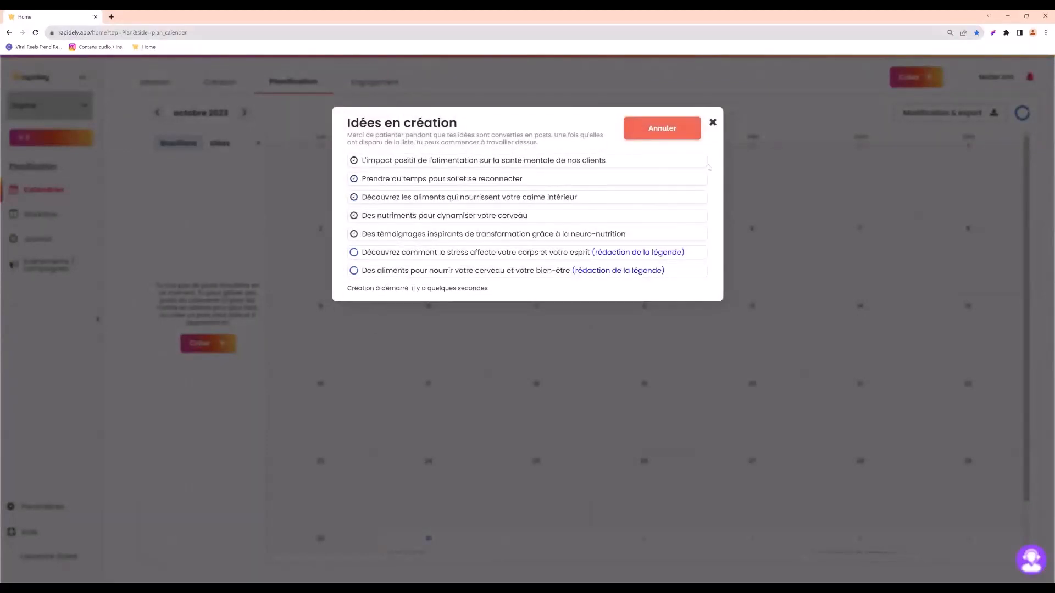
left_click(713, 122)
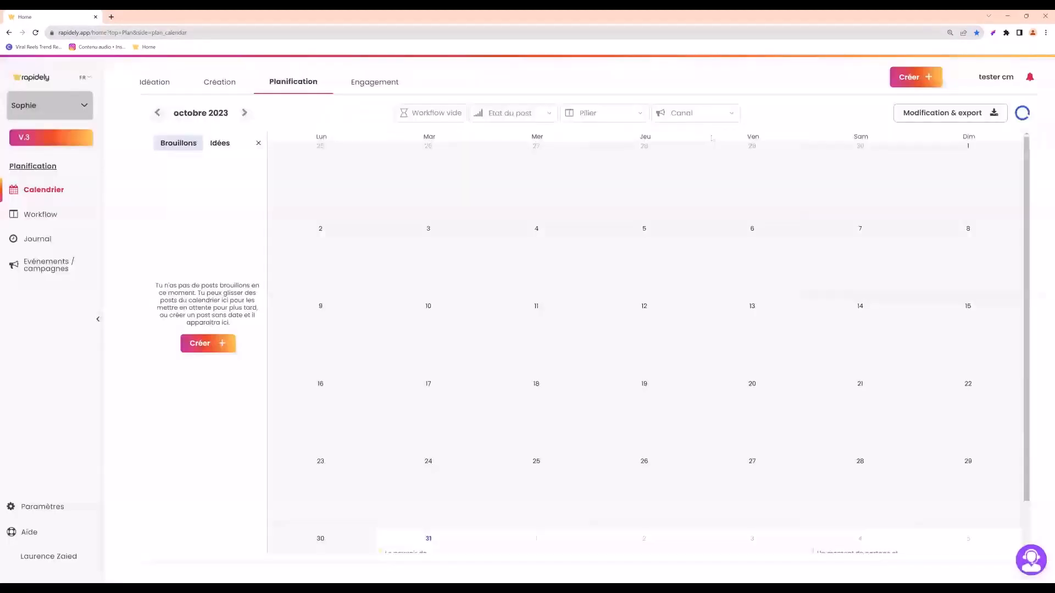
Open the 31 October carousel post from the calendar and review its title and intro slide texts.
scroll(619, 319, "down", 1)
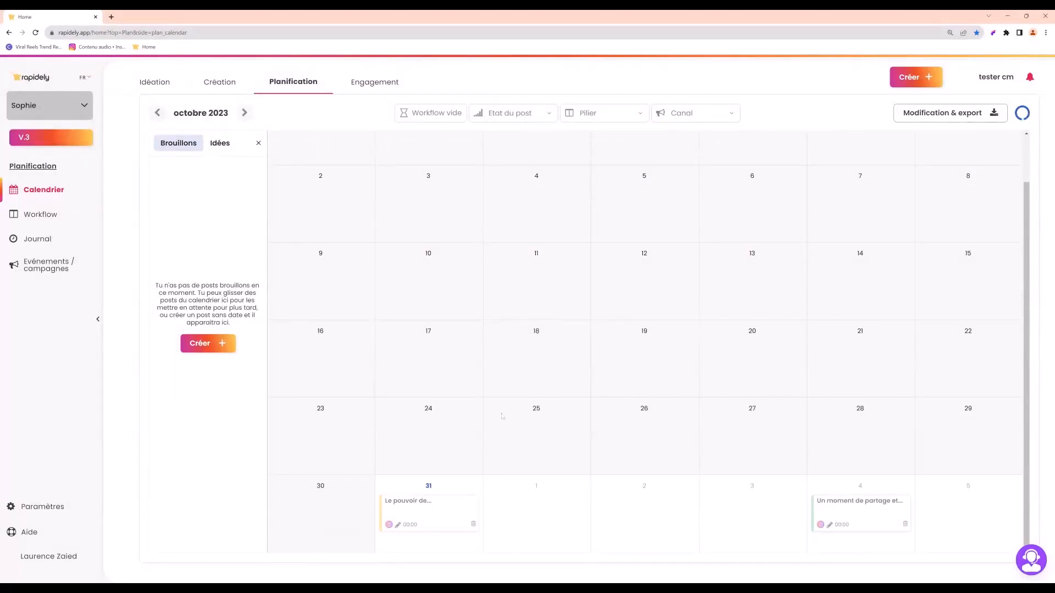
left_click(416, 502)
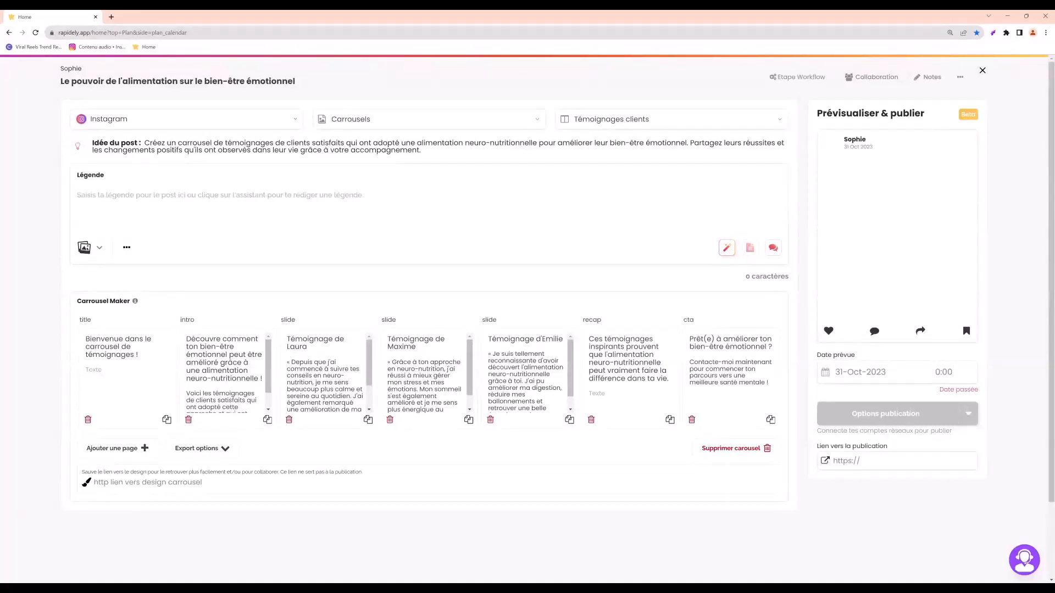
key("ctrl+a")
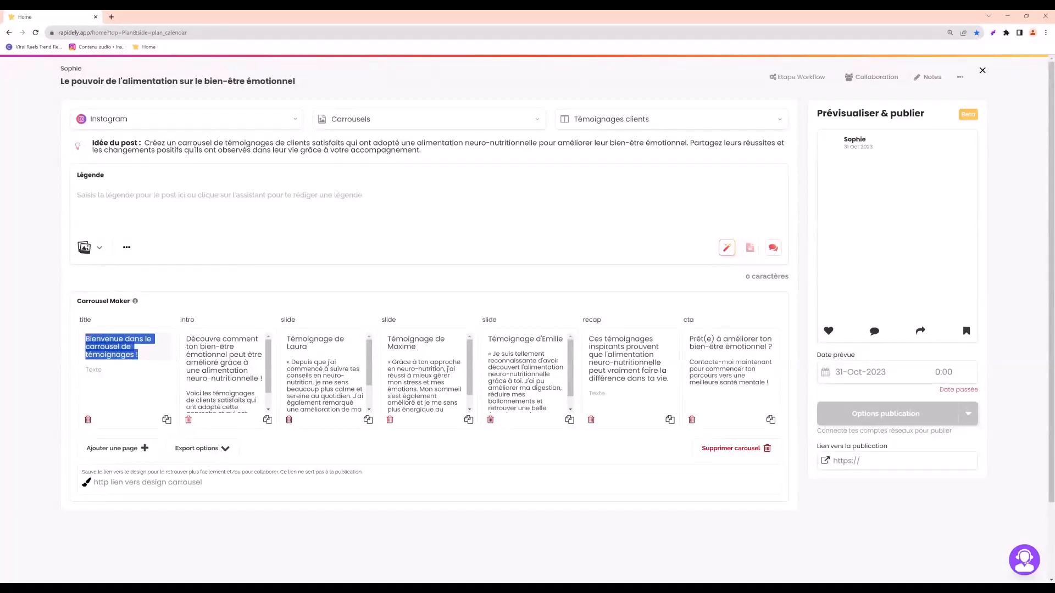
left_click_drag(200, 347, 231, 379)
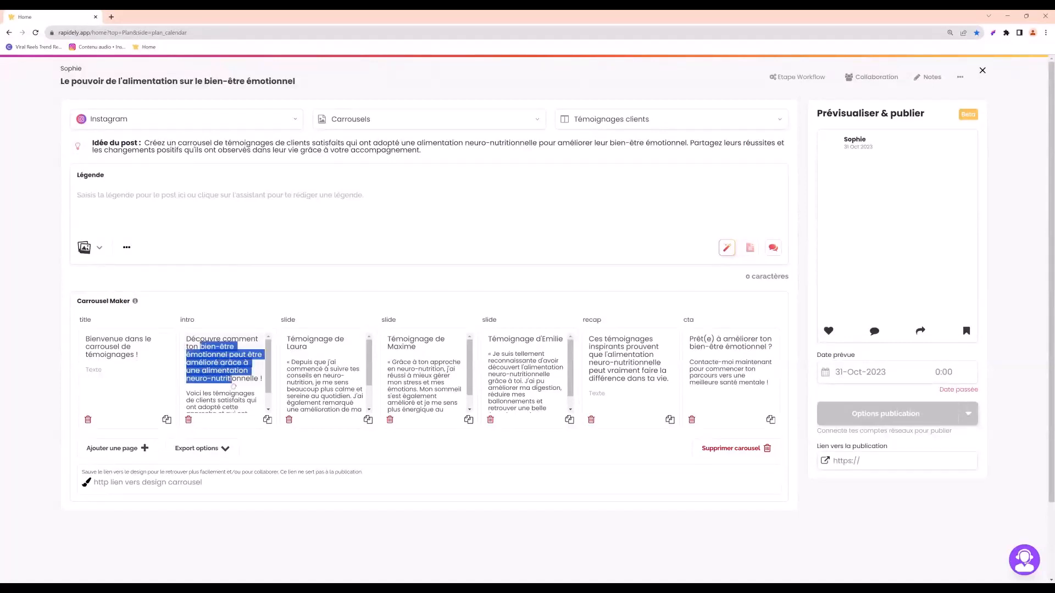
left_click(231, 379)
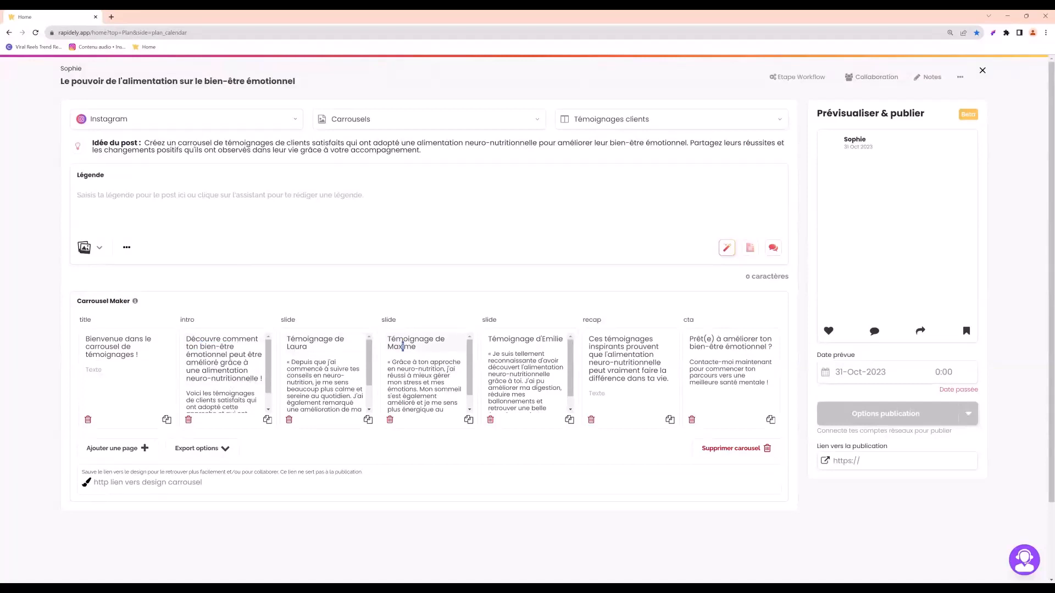